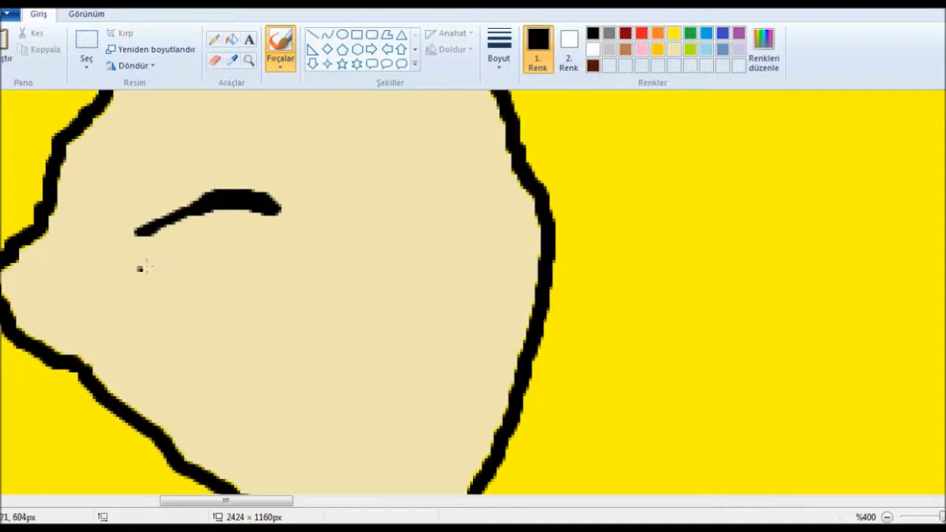
Step: Brush both almond-shaped eyes with round irises and the right eyebrow in black
drag(229, 275, 216, 245)
drag(378, 187, 494, 153)
drag(394, 240, 484, 201)
key(ctrl+z)
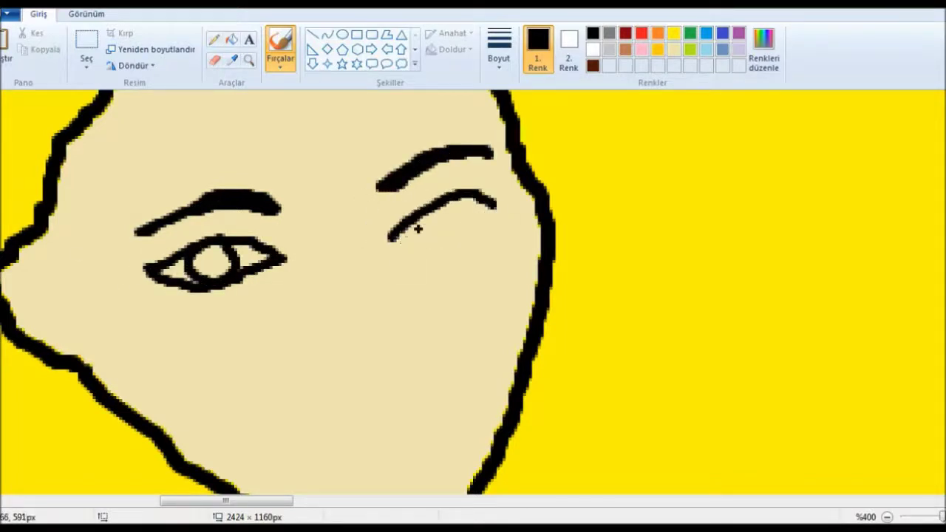
drag(394, 237, 513, 210)
mouse_move(398, 238)
mouse_down()
mouse_move(479, 198)
mouse_move(517, 206)
mouse_up()
drag(473, 210, 474, 214)
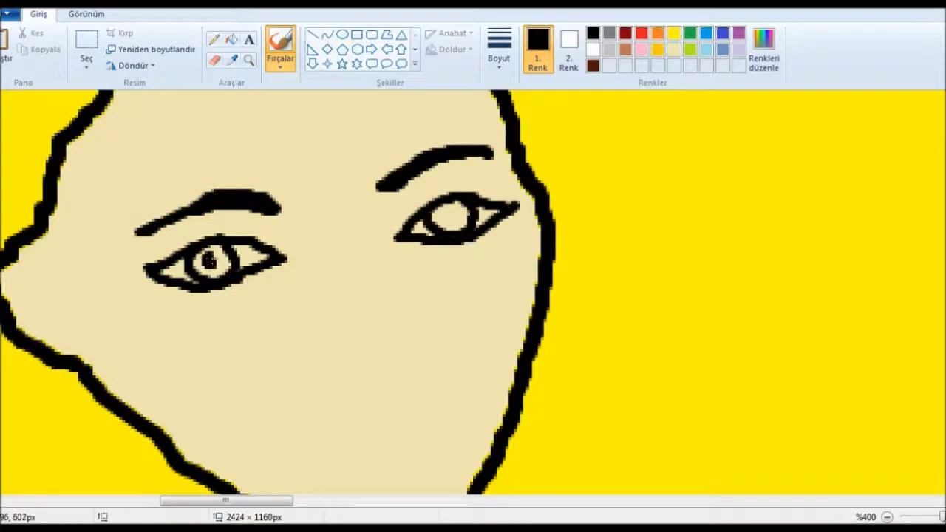
Step: Undo the pupil mark in the left eye and retouch the iris outlines with the beige skin colour
key(ctrl+z)
click(215, 270)
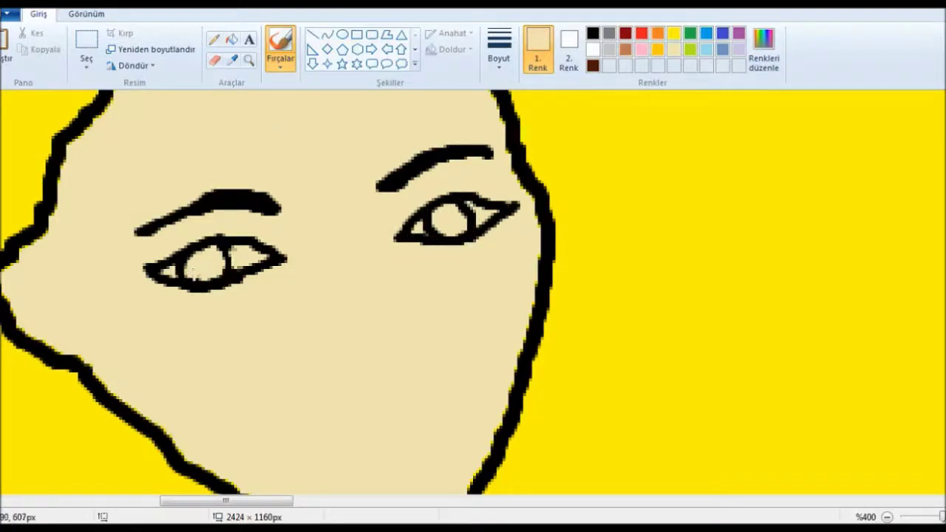
Step: Thicken both eyebrows in black, extend the left one outward and taper its tip with beige
click(593, 33)
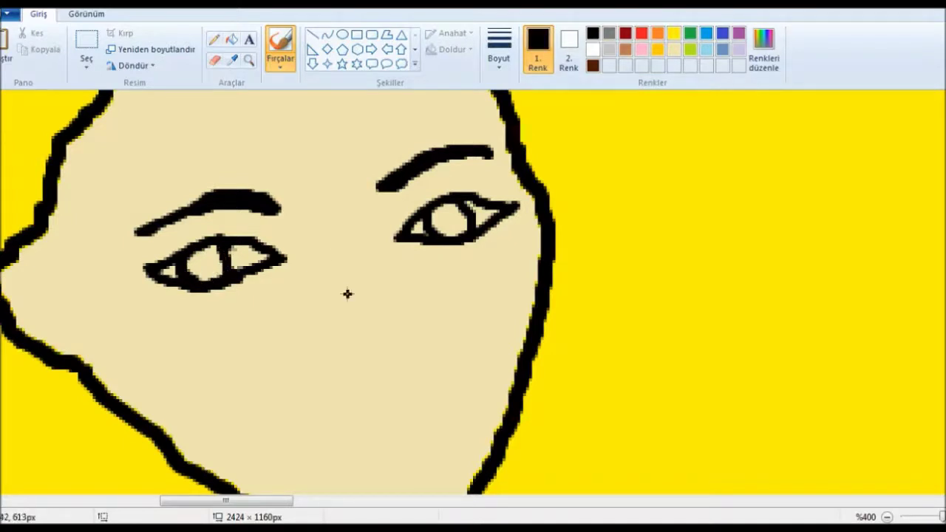
mouse_move(147, 229)
mouse_down()
mouse_move(201, 198)
mouse_move(111, 237)
mouse_up()
mouse_move(375, 185)
mouse_down()
mouse_move(405, 164)
mouse_move(493, 148)
mouse_up()
click(674, 49)
drag(111, 235, 212, 214)
Step: Change the brush size, dot black pupils into both eyes and draw two small nostril arcs above the mouth area
click(593, 32)
click(499, 48)
click(507, 102)
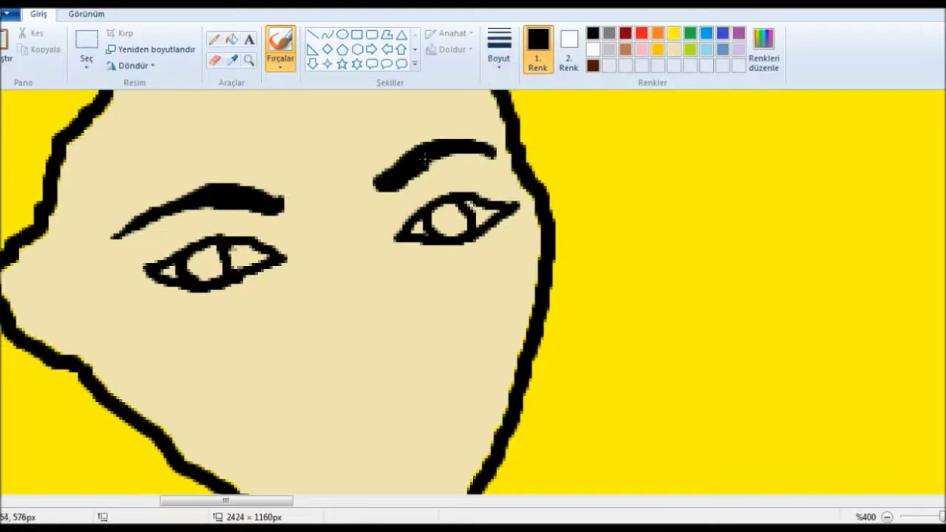
scroll(289, 234, down, 3)
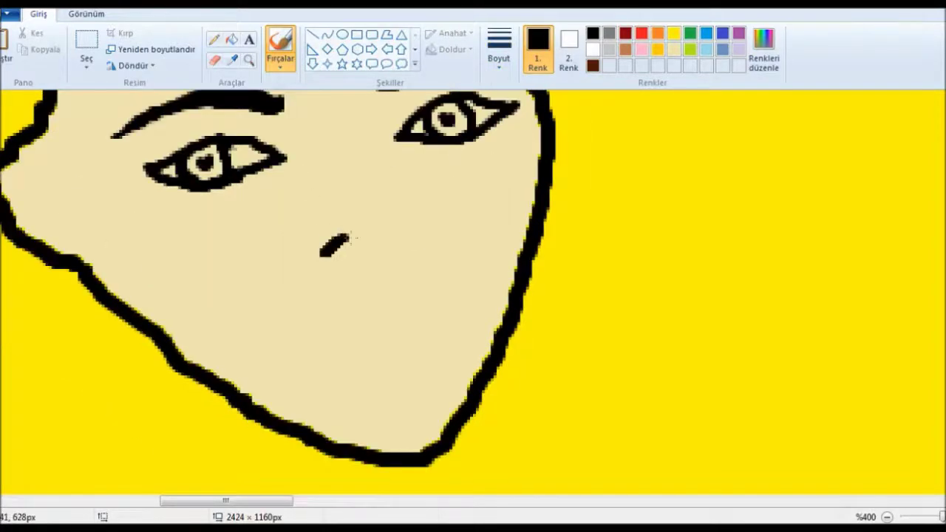
drag(354, 236, 356, 245)
drag(377, 243, 405, 243)
mouse_move(296, 324)
mouse_down()
mouse_move(385, 288)
mouse_move(430, 305)
mouse_up()
mouse_move(296, 325)
mouse_down()
mouse_move(369, 336)
mouse_move(436, 303)
mouse_move(311, 336)
mouse_move(292, 326)
mouse_move(452, 296)
mouse_up()
key(ctrl+z)
key(ctrl+z)
key(ctrl+z)
Step: Brush full lips with a dividing line below the nose in black and retouch the right mouth corner in beige
mouse_move(414, 323)
mouse_down()
mouse_move(332, 373)
mouse_move(442, 299)
mouse_up()
mouse_move(351, 282)
mouse_down()
mouse_move(270, 333)
mouse_move(444, 303)
mouse_up()
mouse_move(443, 310)
mouse_down()
mouse_move(362, 373)
mouse_move(296, 330)
mouse_up()
click(674, 49)
drag(446, 298, 453, 291)
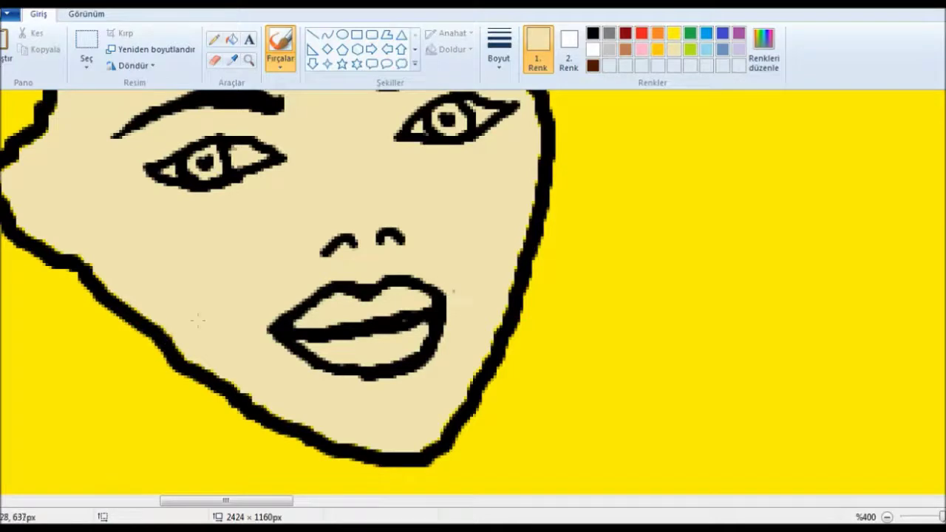
Step: Draw a smooth black curve along the inside of the left jaw down to the chin
click(922, 522)
scroll(380, 502, up, 2)
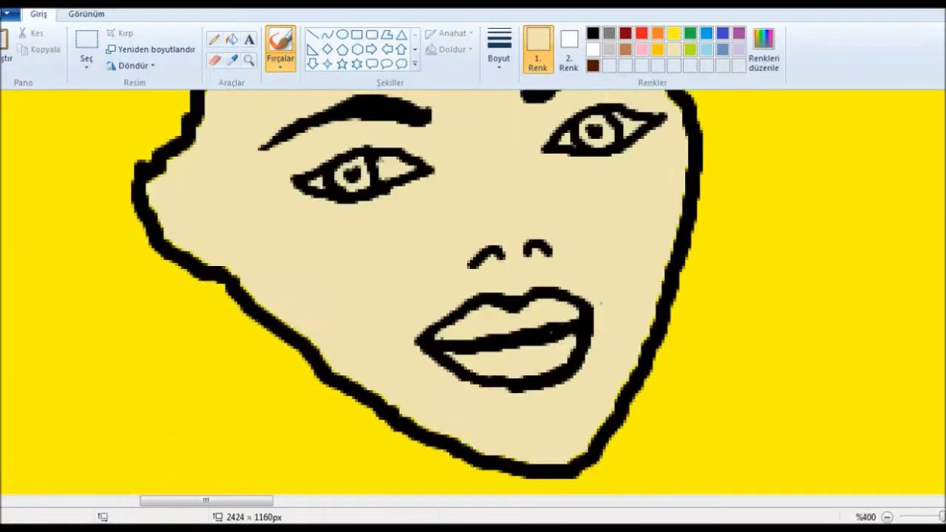
click(592, 32)
click(314, 34)
drag(249, 296, 521, 456)
key(ctrl+z)
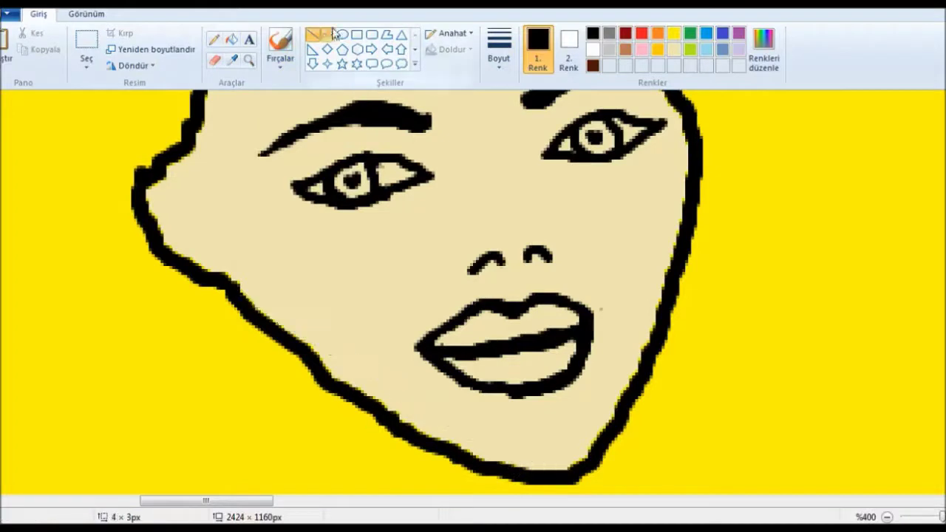
click(327, 34)
drag(318, 381, 562, 484)
drag(355, 403, 347, 415)
drag(574, 422, 449, 454)
Step: Draw a smooth black curve along the inside of the right cheek from the eye down to the chin
drag(684, 122, 585, 459)
mouse_move(636, 296)
mouse_down()
mouse_move(686, 313)
mouse_move(672, 270)
mouse_up()
mouse_move(613, 454)
mouse_down()
mouse_move(513, 470)
mouse_move(555, 469)
mouse_move(581, 452)
mouse_up()
Step: Thin the outer edge of the left jaw and chin outline with a yellow line and yellow brush strokes
click(313, 34)
click(674, 33)
drag(225, 291, 467, 472)
scroll(244, 239, down, 3)
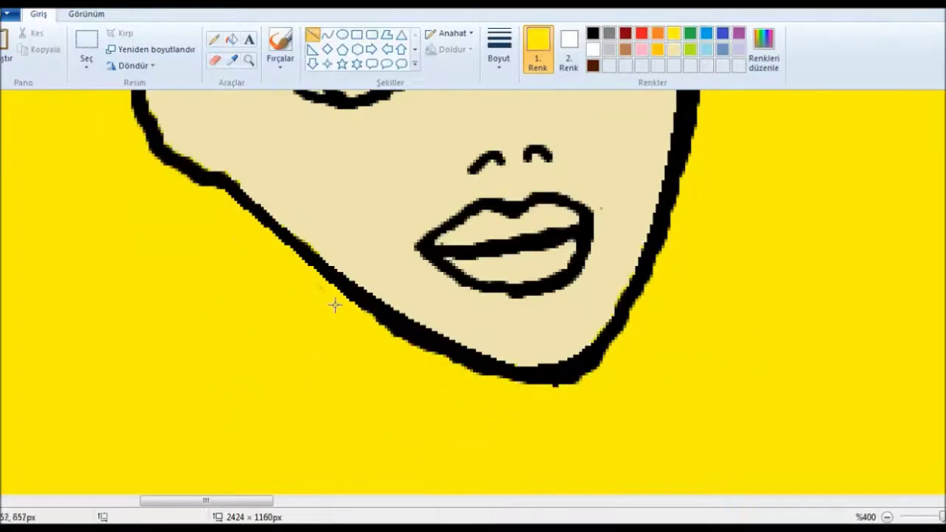
click(280, 44)
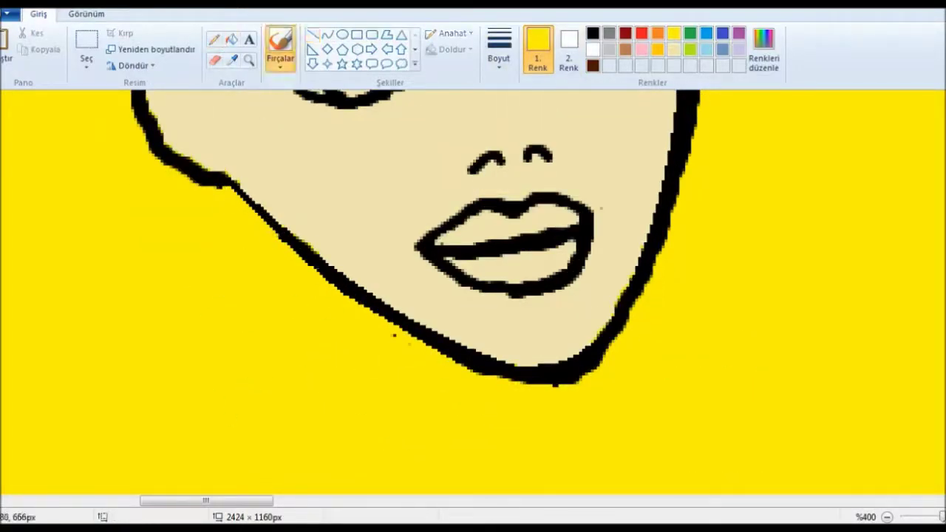
drag(472, 365, 584, 379)
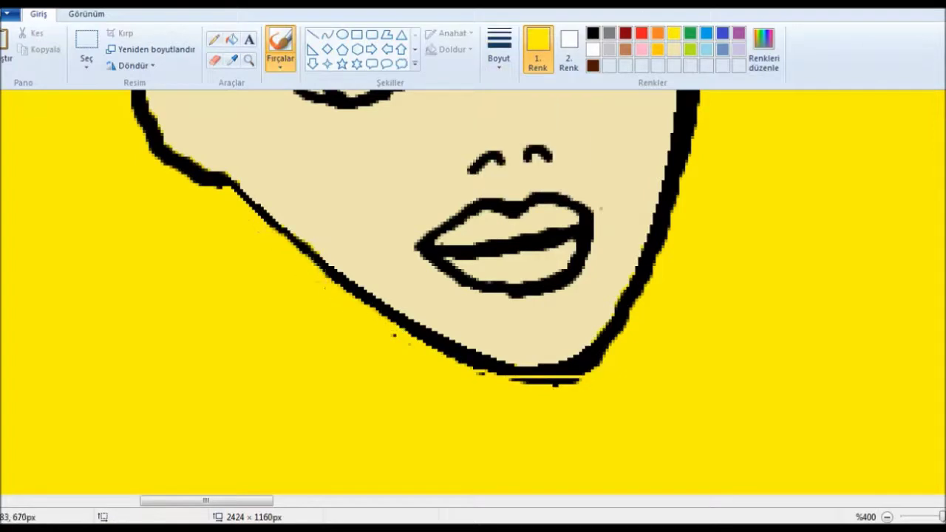
drag(471, 364, 422, 337)
drag(517, 382, 592, 356)
Step: Thin the outer edge of the right cheek outline with a yellow brush stroke and a yellow curve
scroll(473, 292, up, 3)
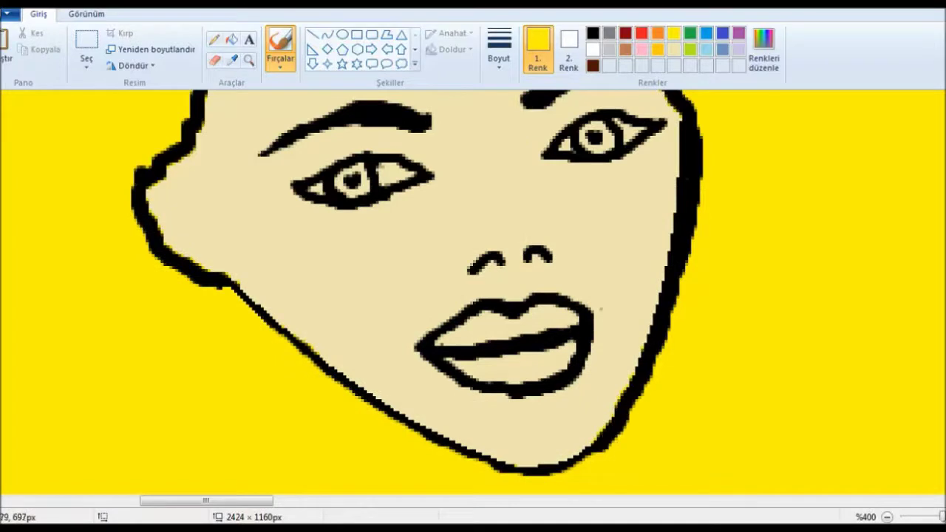
drag(693, 103, 700, 199)
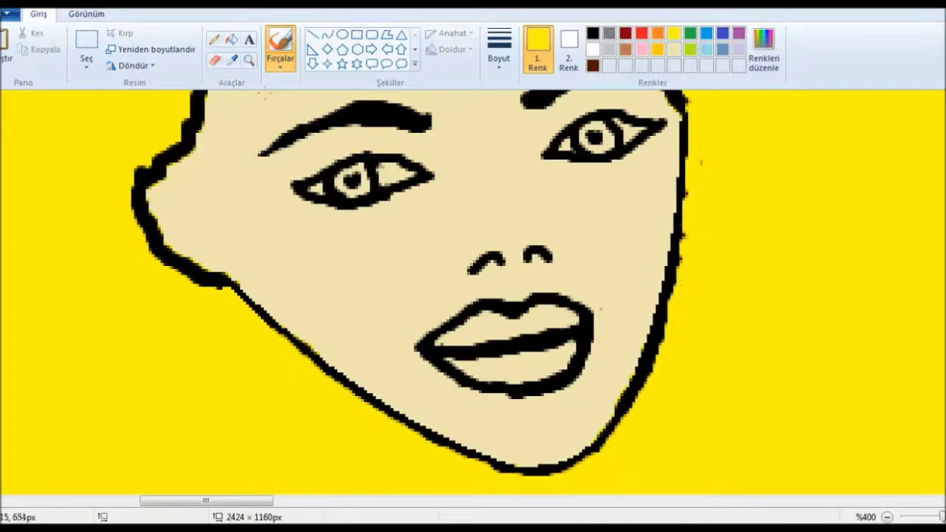
click(326, 34)
drag(684, 97, 633, 421)
mouse_move(676, 281)
mouse_down()
mouse_move(670, 334)
mouse_move(702, 248)
mouse_up()
key(ctrl+z)
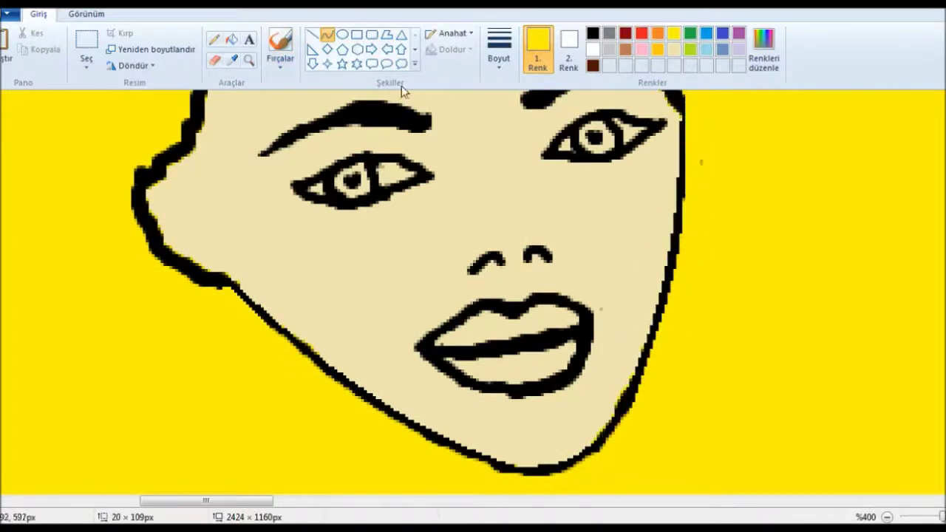
Step: Sample the beige skin colour and retouch along the left jawline
click(280, 47)
click(231, 59)
click(591, 421)
scroll(695, 279, up, 3)
scroll(695, 280, down, 3)
mouse_move(266, 315)
mouse_down()
mouse_move(444, 425)
mouse_move(474, 452)
mouse_up()
Step: Redraw the left jawline with a black curve from below the ear to the chin
click(326, 34)
click(593, 33)
drag(229, 284, 495, 467)
mouse_move(370, 411)
mouse_down()
mouse_move(376, 425)
mouse_move(363, 409)
mouse_up()
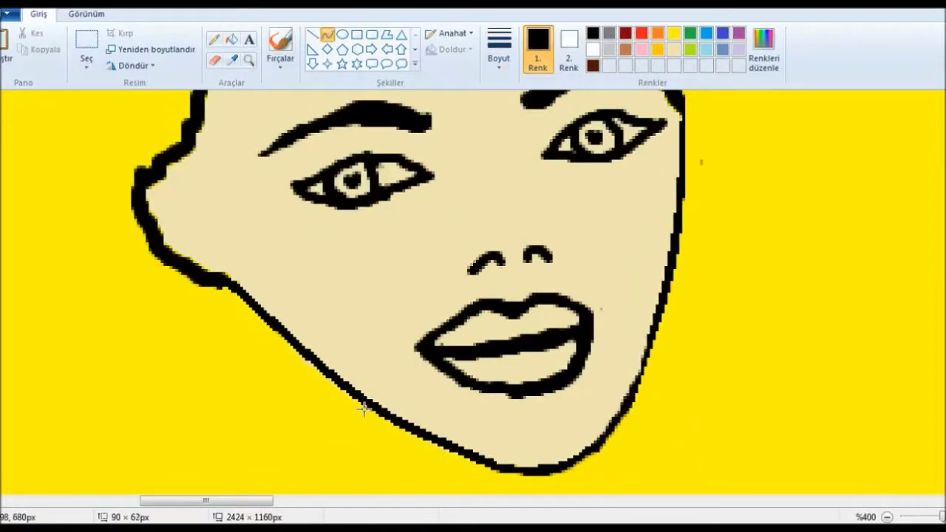
scroll(499, 184, down, 3)
scroll(384, 183, up, 1)
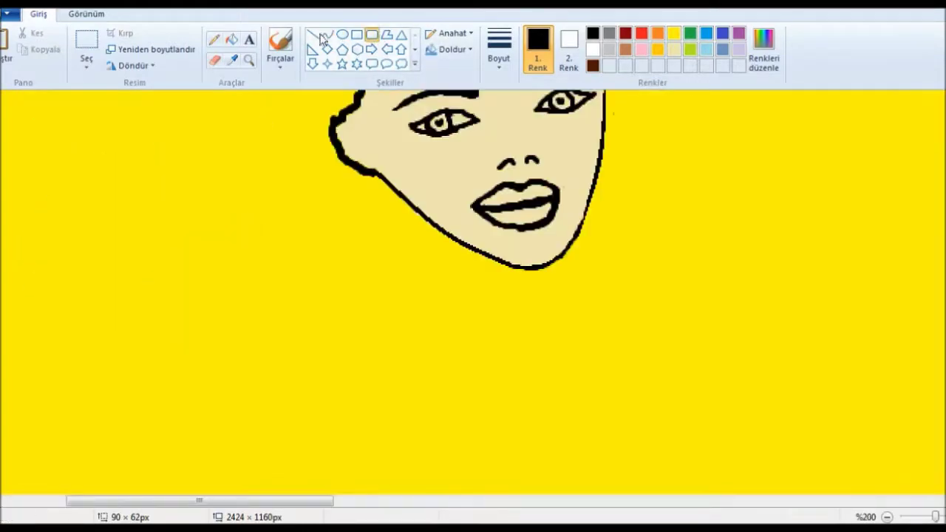
drag(385, 185, 389, 279)
drag(558, 257, 558, 287)
drag(390, 247, 522, 278)
key(ctrl+z)
key(ctrl+z)
key(ctrl+z)
key(ctrl+z)
Step: Draw the neck sides and a slanted four-sided collar with black lines below the chin and fill the collar blue
mouse_move(393, 189)
mouse_down()
mouse_move(393, 255)
mouse_move(556, 285)
mouse_up()
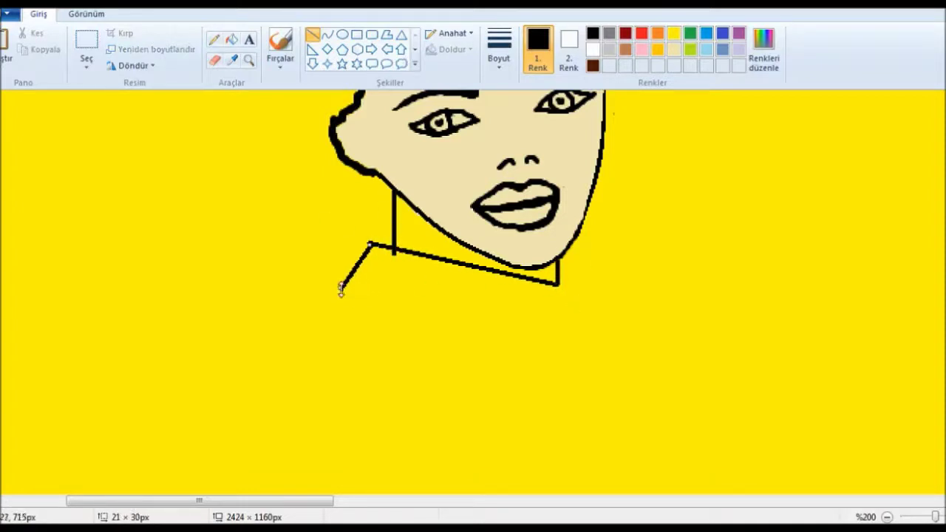
drag(339, 290, 549, 338)
key(ctrl+z)
drag(340, 290, 551, 340)
drag(558, 285, 551, 340)
click(232, 39)
click(447, 292)
Step: Draw black curves from the collar's left corner down the shoulder and back to the waist
click(215, 39)
scroll(518, 171, down, 3)
scroll(509, 169, down, 1)
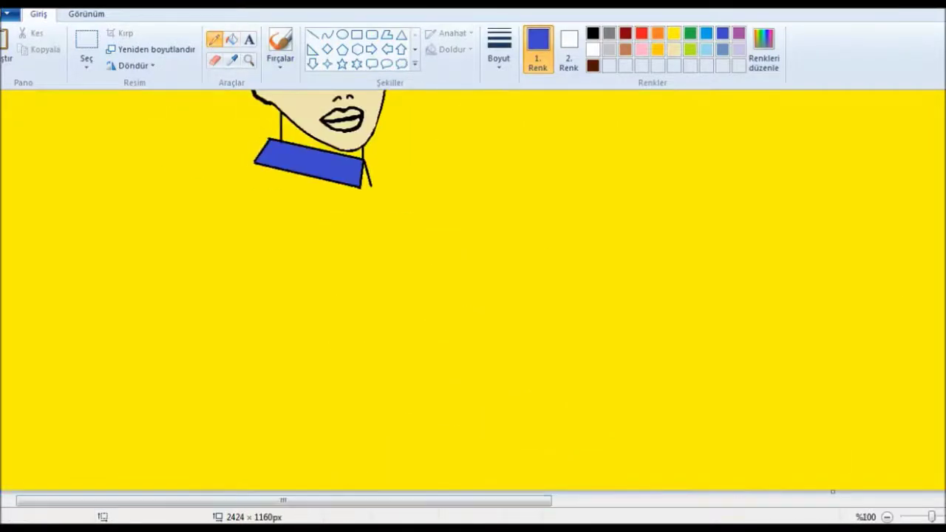
scroll(370, 221, up, 2)
click(593, 33)
click(280, 46)
drag(253, 249, 256, 386)
key(ctrl+z)
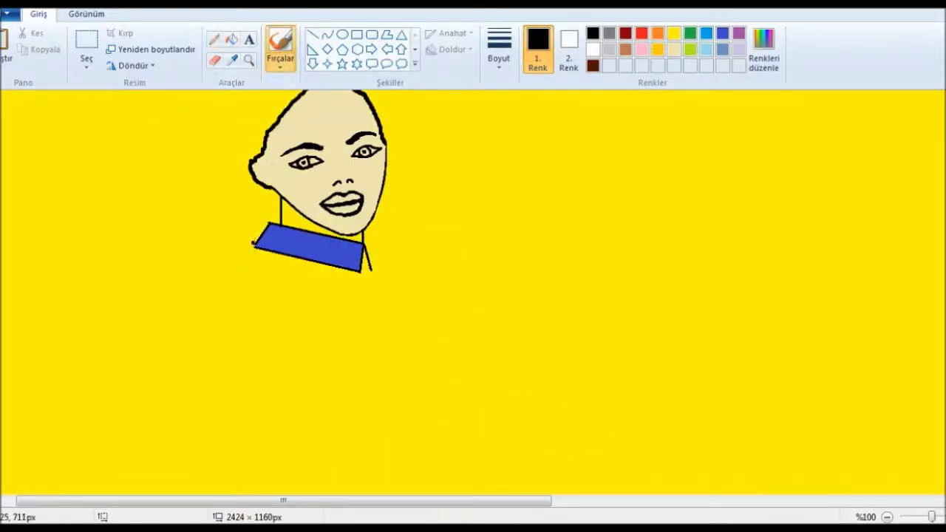
click(327, 34)
drag(253, 249, 244, 373)
drag(248, 312, 203, 289)
drag(244, 373, 270, 466)
drag(258, 420, 285, 423)
Step: Draw the lower and upper edges of the raised upper arm and its sleeve cuff with black curves
drag(326, 357, 313, 369)
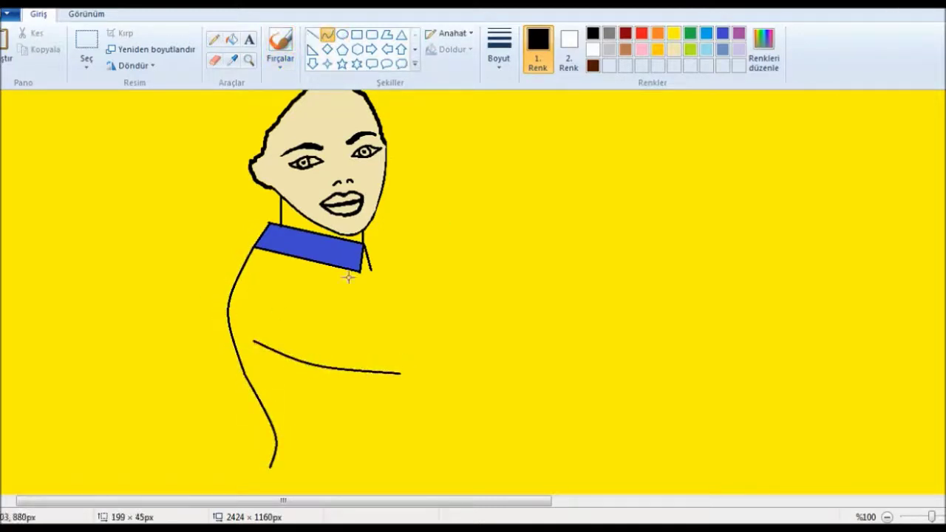
mouse_move(285, 256)
mouse_down()
mouse_move(416, 295)
mouse_move(416, 318)
mouse_up()
drag(351, 288, 342, 267)
drag(417, 318, 419, 362)
drag(391, 305, 371, 373)
Step: Draw the bent elbow and the upward forearm edges with black curves beyond the sleeve cuff
mouse_move(411, 326)
mouse_down()
mouse_move(392, 325)
mouse_move(458, 331)
mouse_move(450, 169)
mouse_move(456, 327)
mouse_move(423, 160)
mouse_up()
drag(422, 253, 465, 252)
mouse_move(399, 374)
mouse_down()
mouse_move(466, 375)
mouse_move(459, 154)
mouse_up()
mouse_move(463, 266)
mouse_down()
mouse_move(513, 285)
mouse_move(598, 344)
mouse_move(681, 164)
mouse_move(467, 374)
mouse_move(513, 365)
mouse_move(530, 266)
mouse_move(529, 362)
mouse_move(528, 296)
mouse_move(452, 289)
mouse_move(521, 361)
mouse_up()
mouse_move(439, 158)
mouse_down()
mouse_move(503, 289)
mouse_move(503, 260)
mouse_move(484, 247)
mouse_move(449, 162)
mouse_up()
drag(427, 195, 448, 258)
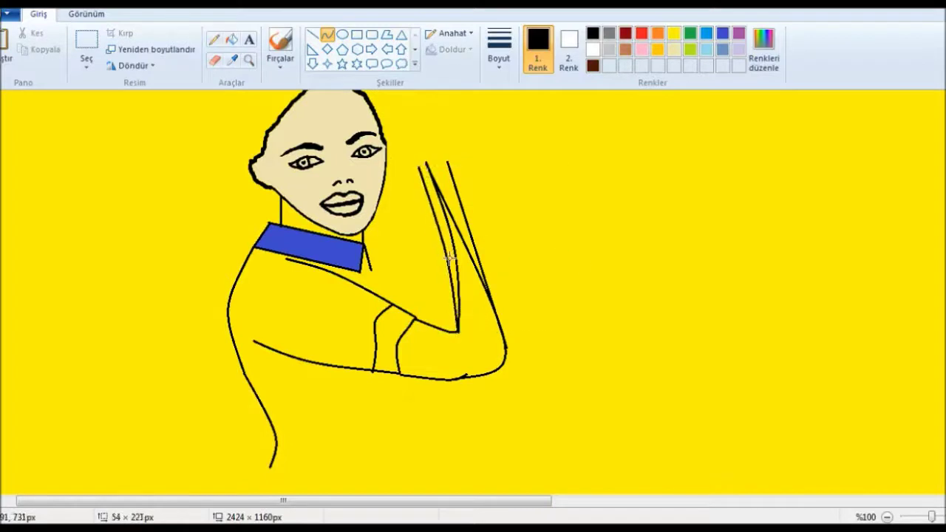
drag(447, 171, 460, 219)
Step: Cover the overlapping forearm lines above the elbow with a yellow ellipse
click(342, 34)
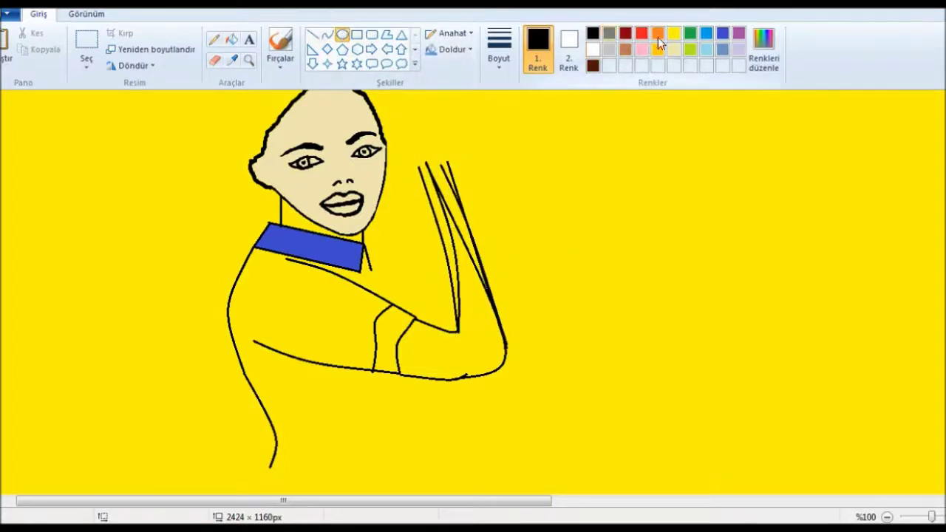
click(673, 33)
drag(408, 147, 547, 330)
click(313, 34)
key(ctrl+z)
key(ctrl+z)
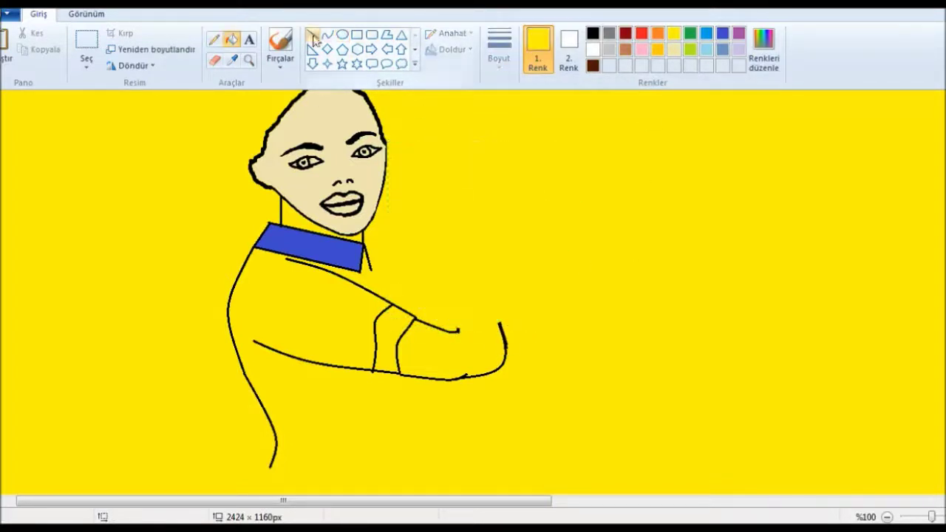
Step: Draw the inner and outer edges of the raised forearm as single black curves from the elbow upward
click(593, 32)
drag(459, 330, 429, 262)
key(ctrl+z)
click(326, 34)
drag(459, 330, 399, 162)
drag(428, 244, 441, 214)
click(327, 34)
drag(507, 340, 440, 148)
mouse_move(458, 222)
mouse_down()
mouse_move(466, 189)
mouse_move(473, 214)
mouse_up()
Step: Cut off the upper ends of the forearm lines with a rectangle and fill it yellow
click(356, 34)
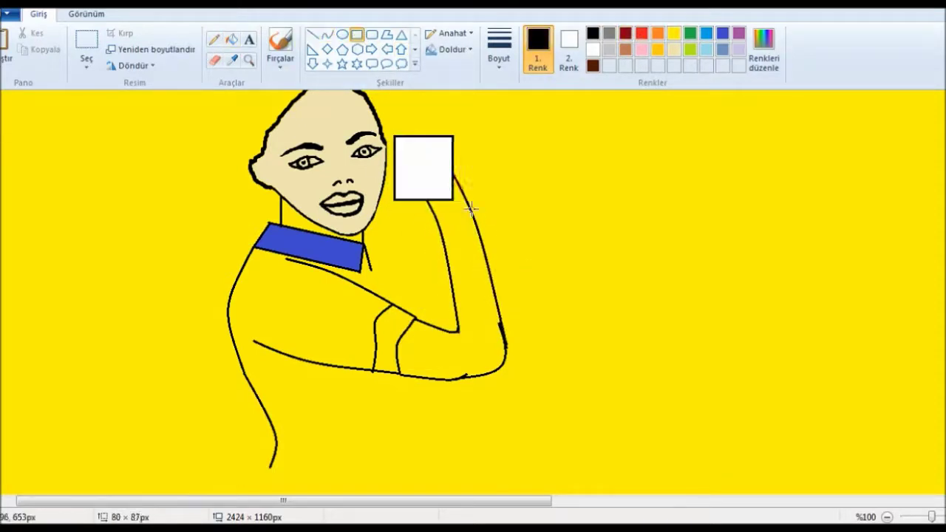
drag(382, 130, 502, 219)
drag(444, 177, 443, 143)
click(231, 39)
click(443, 141)
Step: Try to start the hand with a black curve from the inner forearm's end toward the chin
scroll(466, 243, up, 3)
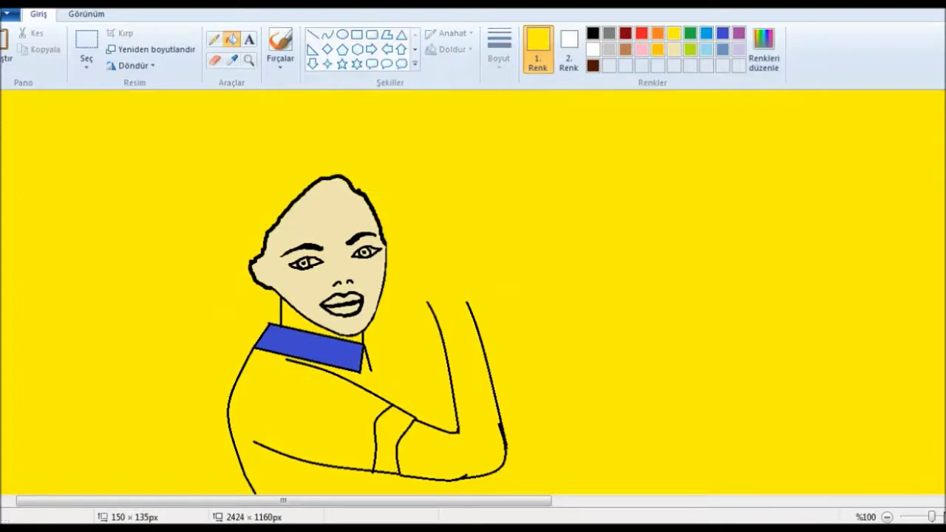
key(ctrl+Page_Up)
drag(286, 507, 411, 507)
click(213, 39)
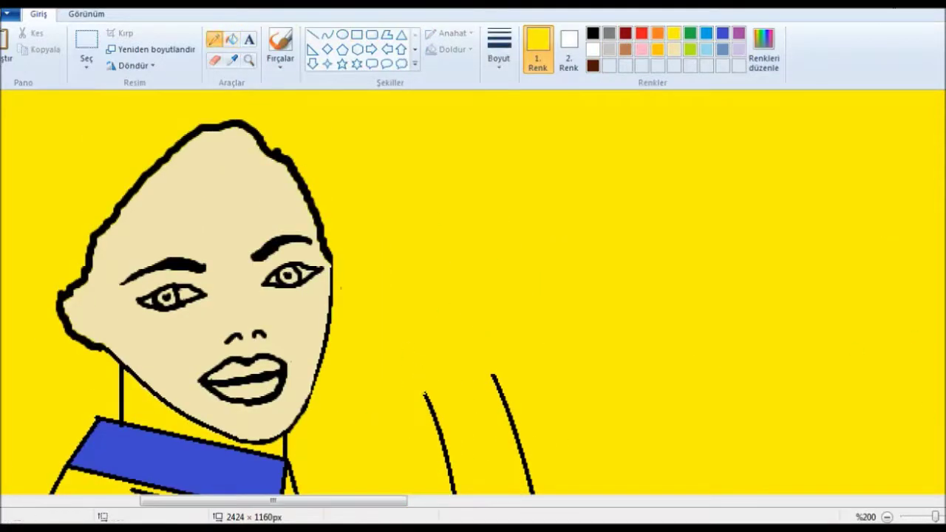
click(328, 34)
click(593, 32)
mouse_move(426, 394)
mouse_down()
mouse_move(385, 334)
mouse_move(381, 381)
mouse_up()
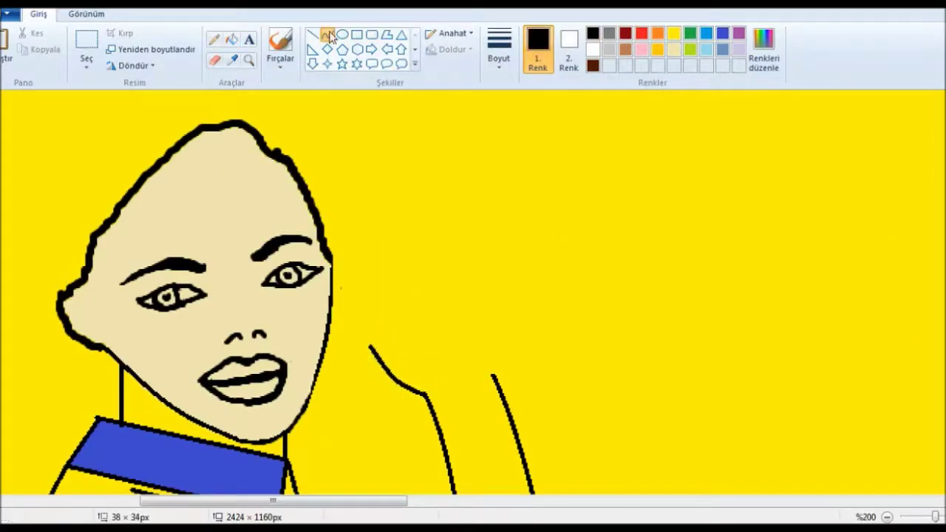
key(ctrl+z)
click(280, 48)
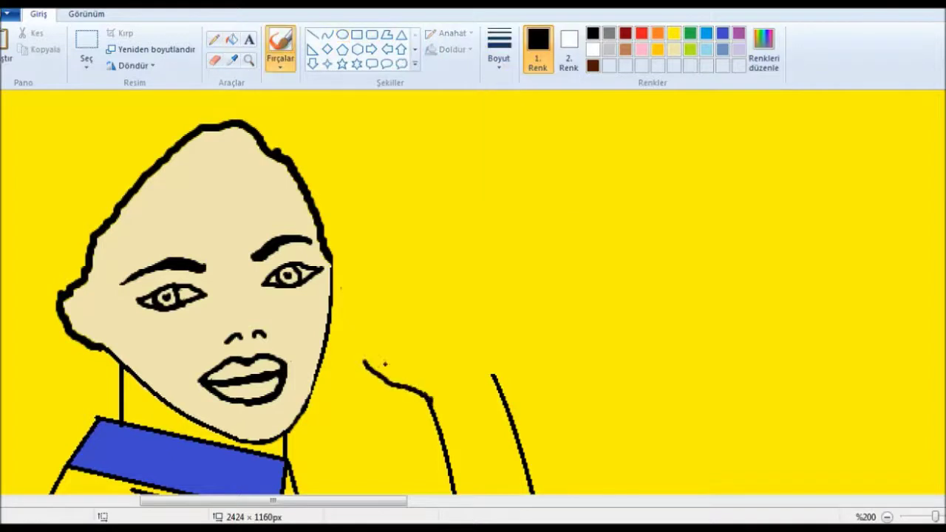
key(ctrl+z)
click(327, 35)
drag(353, 363, 427, 397)
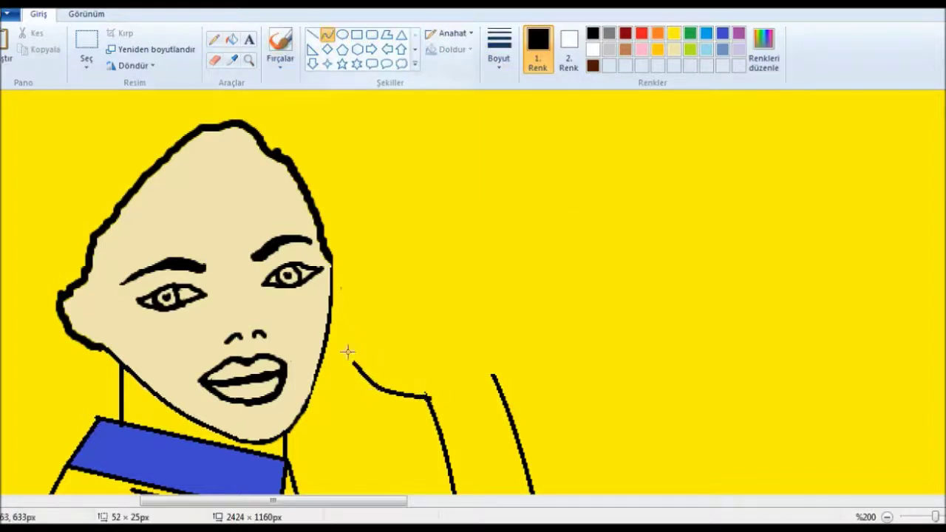
click(280, 48)
click(357, 34)
drag(349, 349, 554, 434)
key(ctrl+z)
click(674, 33)
drag(353, 332, 542, 444)
click(232, 39)
click(517, 399)
scroll(562, 345, down, 3)
click(328, 35)
key(ctrl+z)
key(ctrl+z)
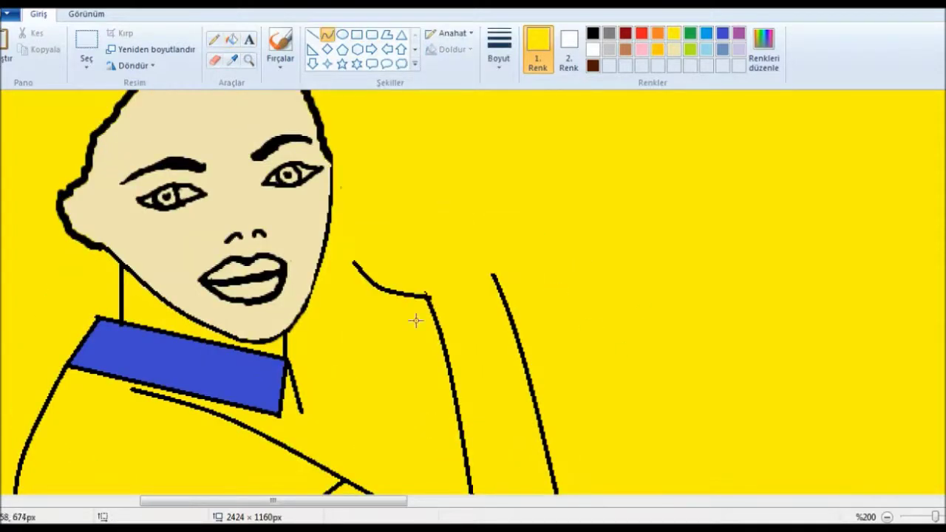
Step: Cover the stray hand curve and the forearm lines' upper ends with a rectangle and fill it yellow
click(357, 34)
drag(353, 217, 520, 320)
key(ctrl+z)
drag(353, 251, 530, 304)
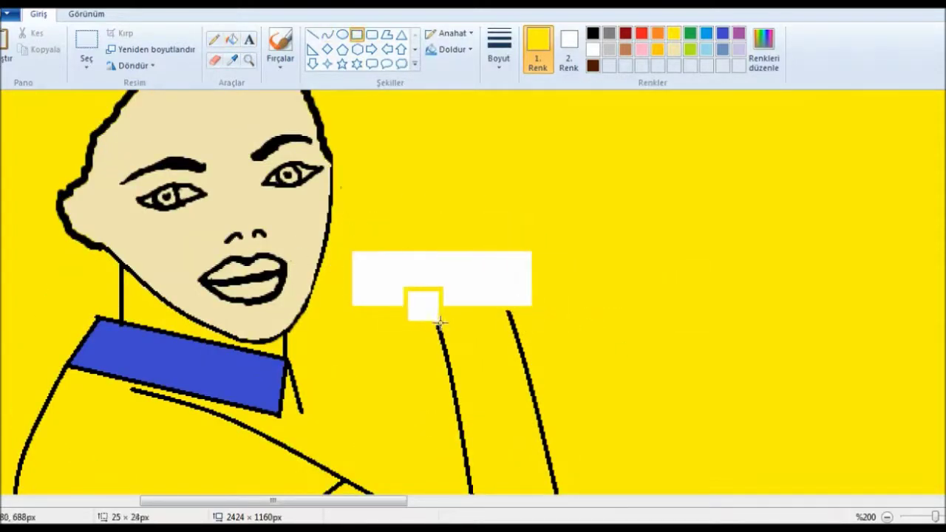
click(231, 39)
click(444, 281)
Step: Draw the lower edge of the hand as a black curve about 47 × 16 px, from the inner forearm's end toward the chin
click(327, 35)
click(593, 32)
drag(442, 338, 375, 294)
drag(391, 325, 386, 337)
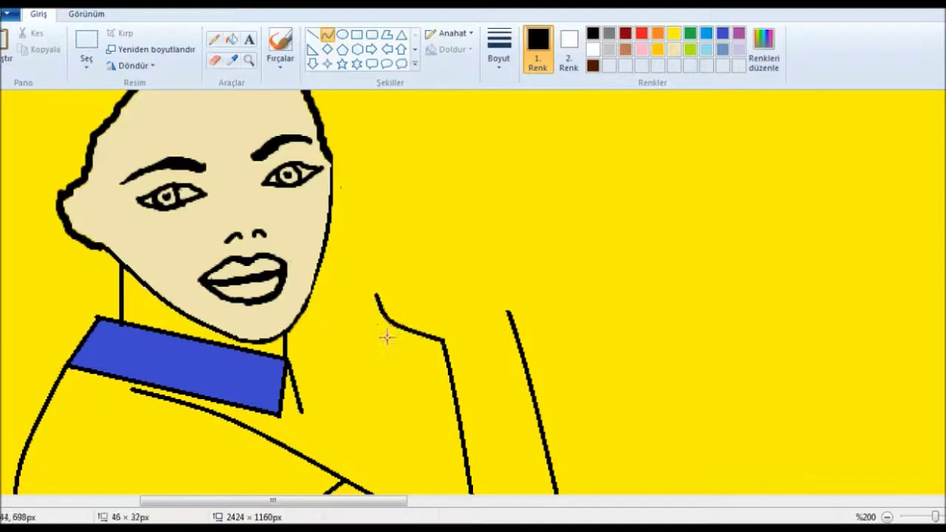
click(328, 35)
drag(439, 323, 372, 303)
drag(392, 323, 383, 322)
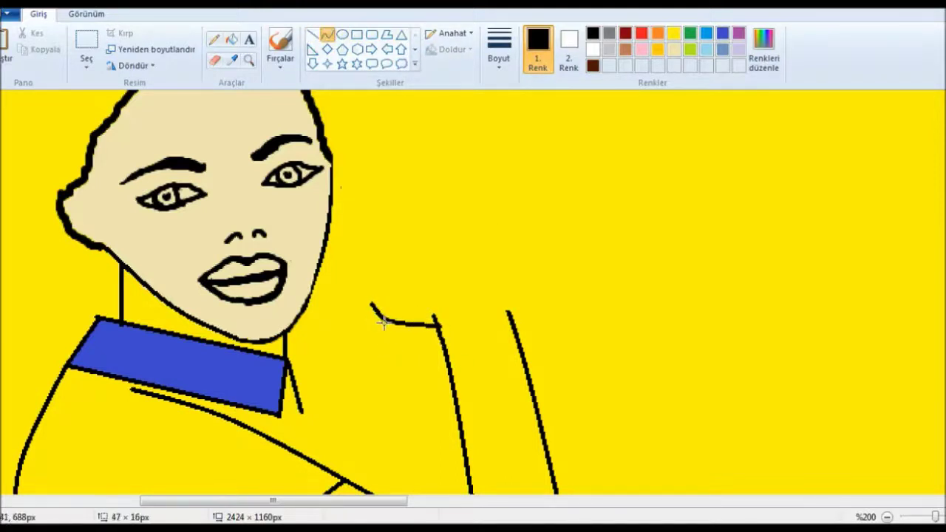
Step: Sketch the thumb and the fist outline freehand in black, from the hand's lower edge around to the outer forearm
click(213, 40)
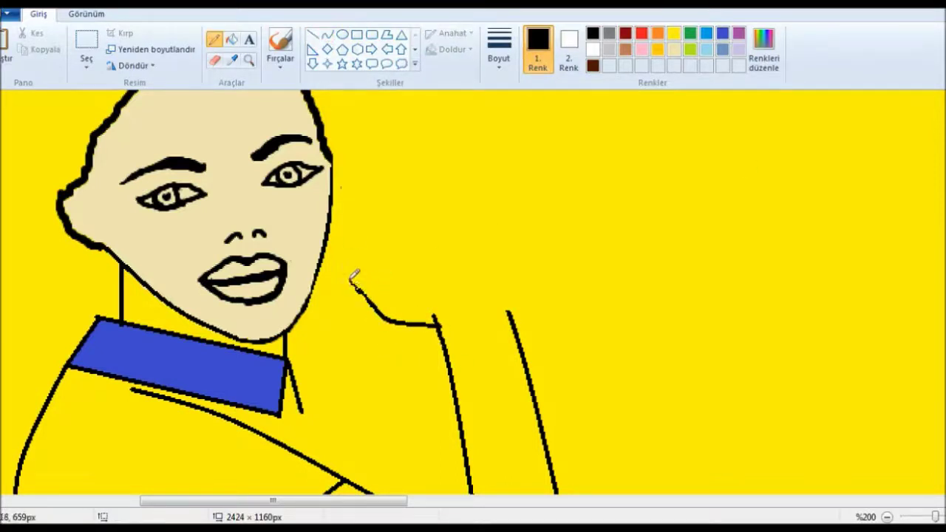
click(280, 44)
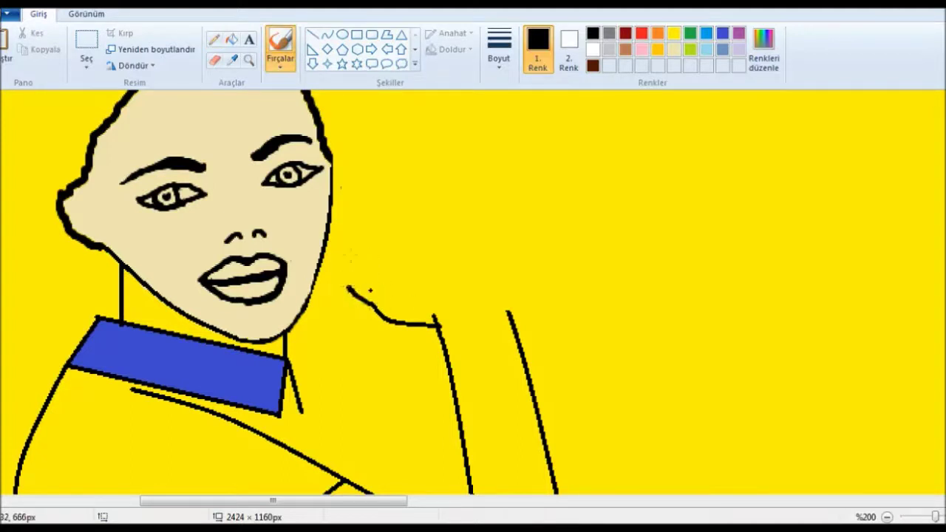
key(ctrl+z)
mouse_move(353, 300)
mouse_down()
mouse_move(400, 262)
mouse_move(390, 270)
mouse_up()
click(312, 35)
key(ctrl+z)
click(499, 52)
click(518, 122)
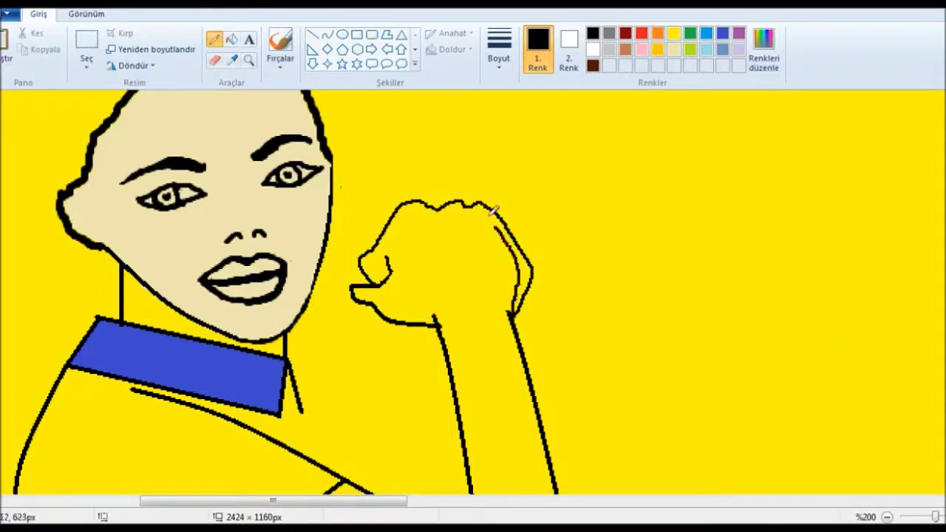
Step: Undo the last fist strokes and redraw the outline with knuckle creases, a curled finger and the back of the hand
key(ctrl+z)
key(ctrl+z)
drag(361, 260, 454, 186)
key(ctrl+z)
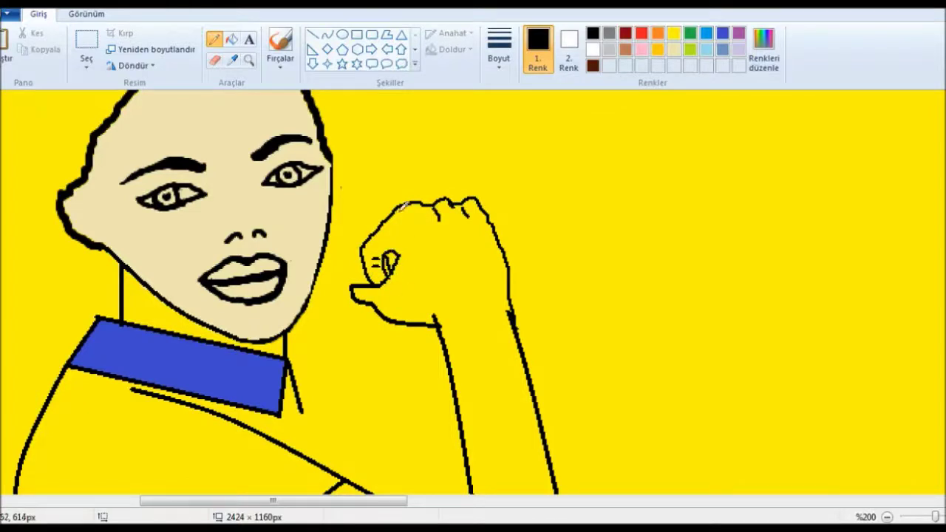
Step: Redraw the thumb as a pointed black shape and fill the hand and forearm with light beige
scroll(534, 214, down, 3)
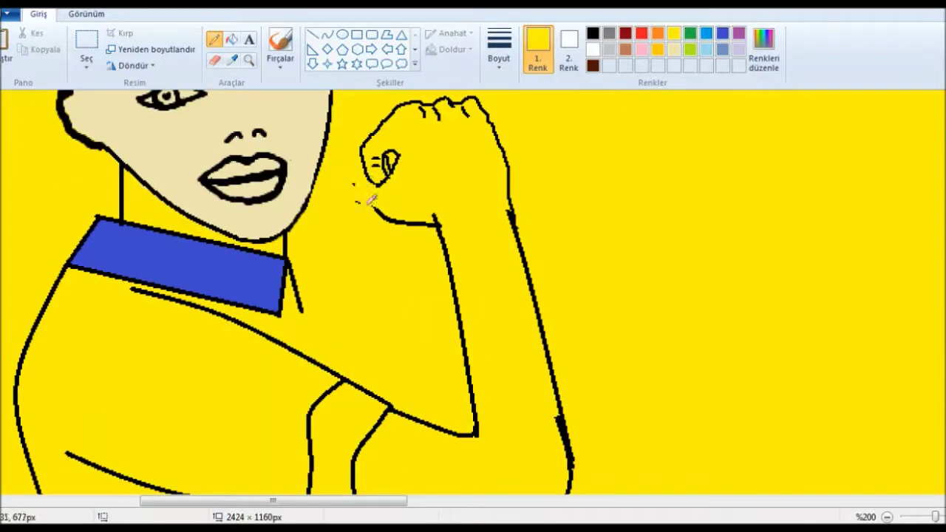
click(280, 50)
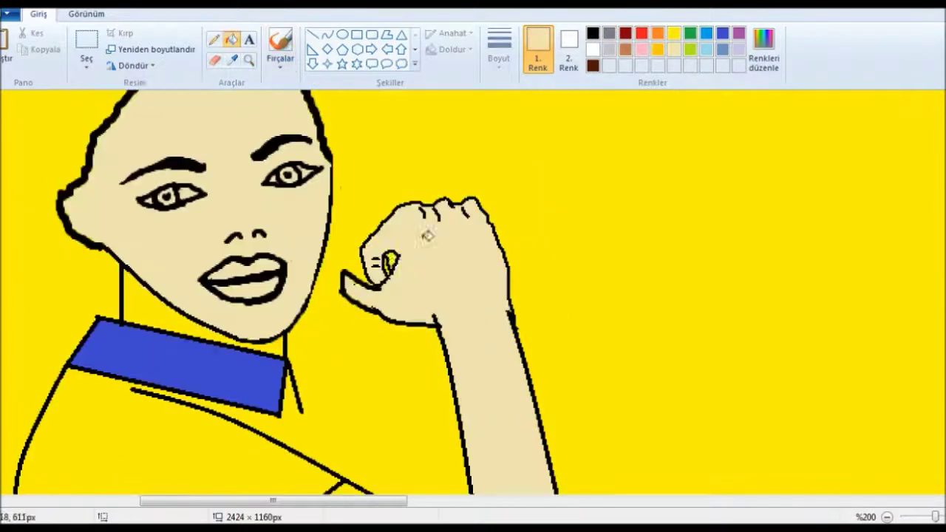
click(234, 59)
click(348, 244)
click(280, 50)
mouse_move(342, 275)
mouse_down()
mouse_move(354, 296)
mouse_move(348, 278)
mouse_up()
Step: Paint over the fist's knuckles with yellow and redraw them as a thicker, wavy black outline
click(214, 39)
click(592, 33)
click(673, 33)
scroll(454, 289, down, 3)
scroll(454, 268, up, 3)
click(280, 50)
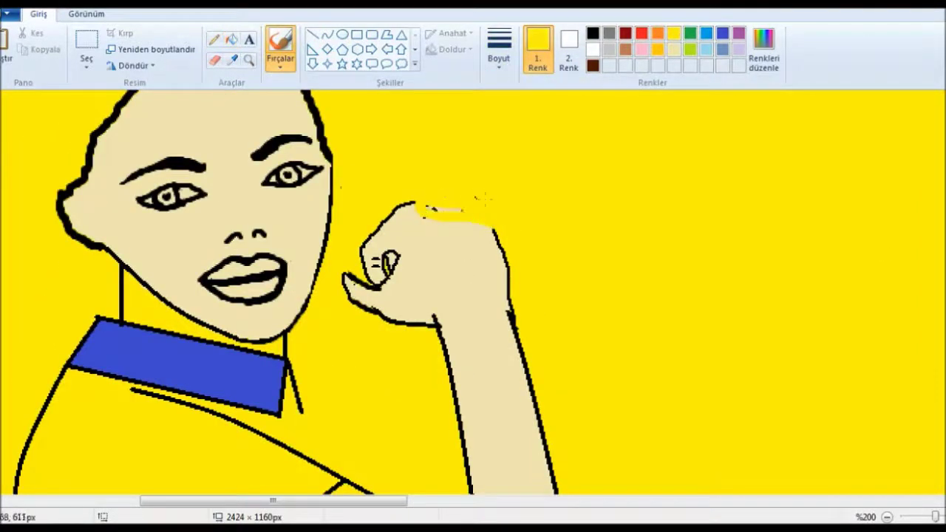
click(593, 33)
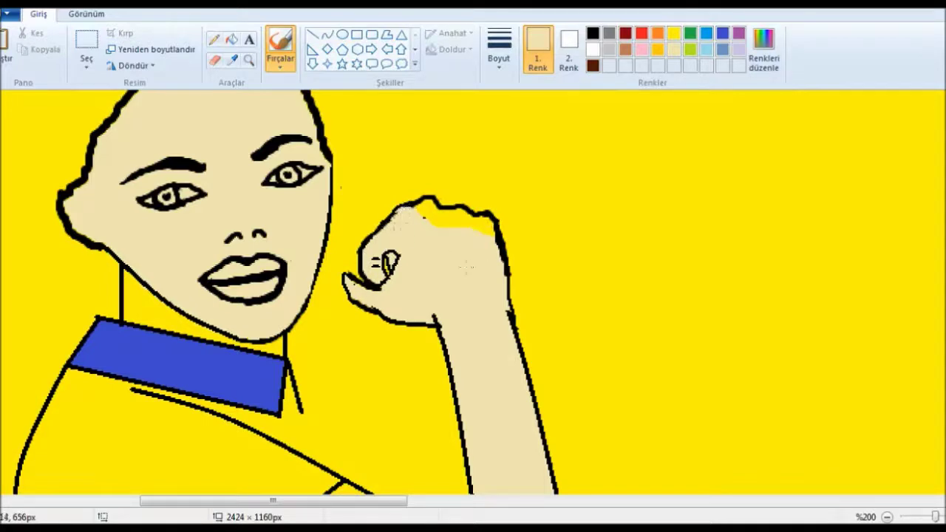
Step: Straighten the sloping edge of the fist facing the face with a black line and clear the leftover outline with yellow
key(ctrl+Page_Up)
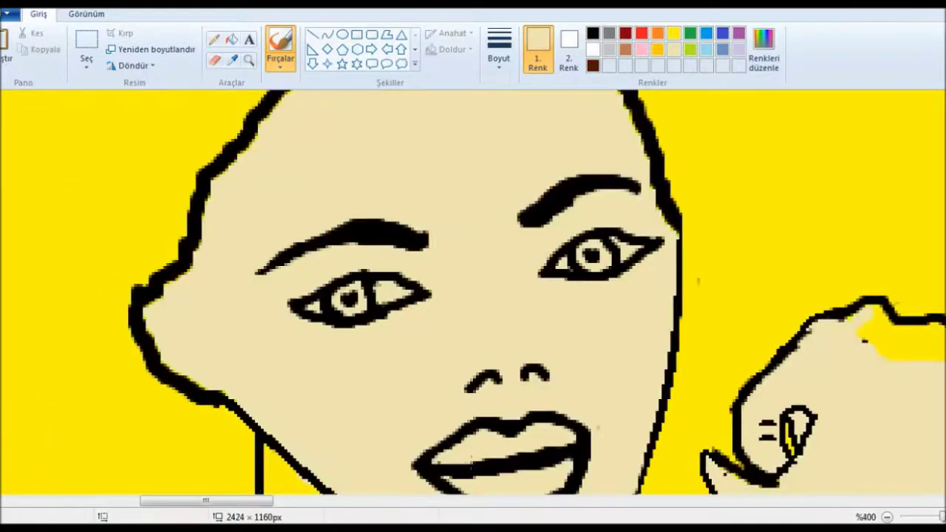
scroll(473, 296, right, 3)
click(312, 34)
click(592, 32)
drag(211, 391, 308, 318)
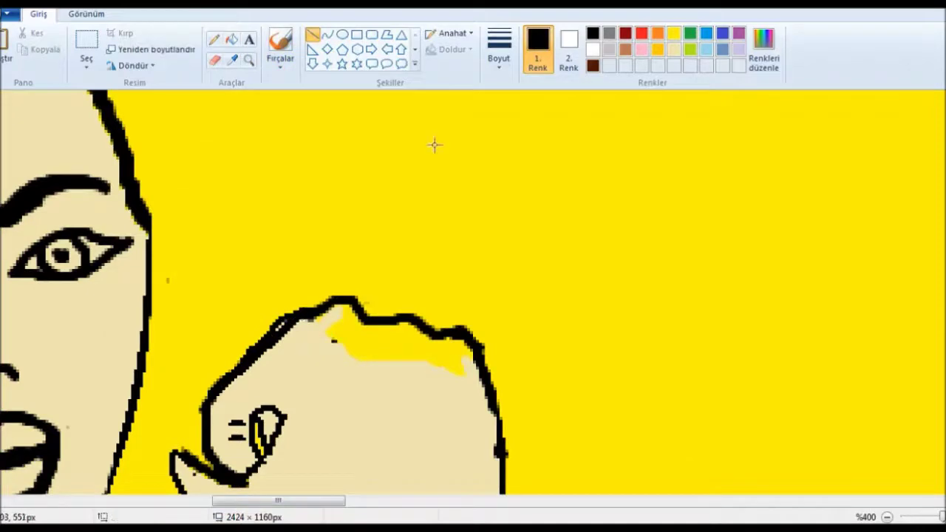
click(673, 33)
key(ctrl+z)
scroll(306, 297, down, 3)
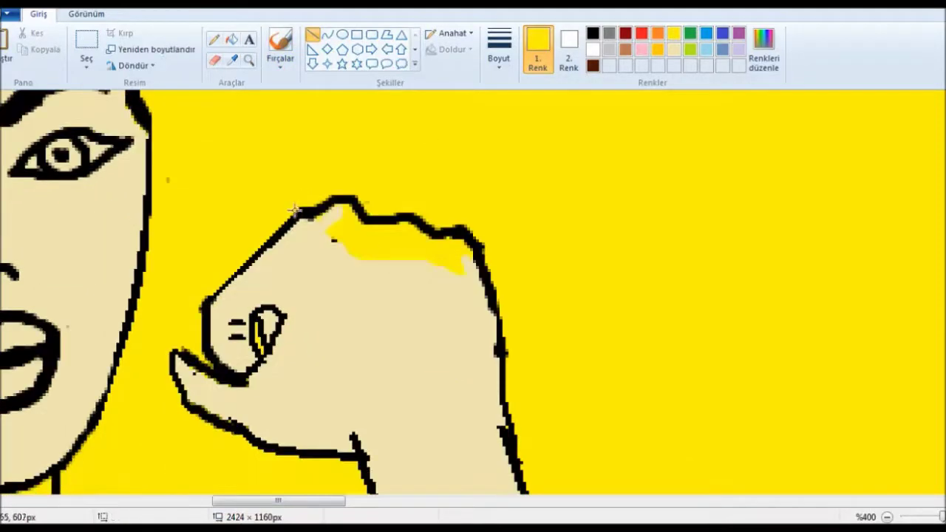
Step: Thicken the fist's front and back edges with a black brush and round off the thumb tip
click(592, 33)
click(499, 48)
click(509, 131)
click(284, 41)
mouse_move(212, 294)
mouse_down()
mouse_move(278, 238)
mouse_move(326, 213)
mouse_up()
drag(479, 268, 507, 426)
scroll(507, 426, down, 3)
click(193, 261)
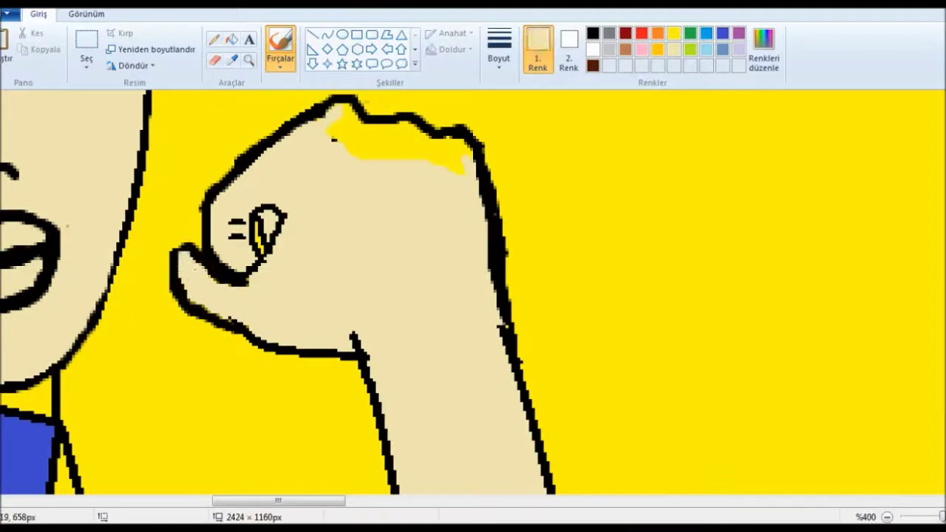
Step: Paint the yellow gap below the knuckles light beige and check the outline down to the elbow
scroll(473, 295, up, 3)
mouse_move(333, 218)
mouse_down()
mouse_move(466, 255)
mouse_move(484, 300)
mouse_up()
scroll(501, 384, down, 3)
scroll(473, 296, down, 2)
scroll(473, 295, down, 3)
scroll(473, 296, up, 3)
scroll(840, 507, down, 1)
scroll(473, 296, up, 3)
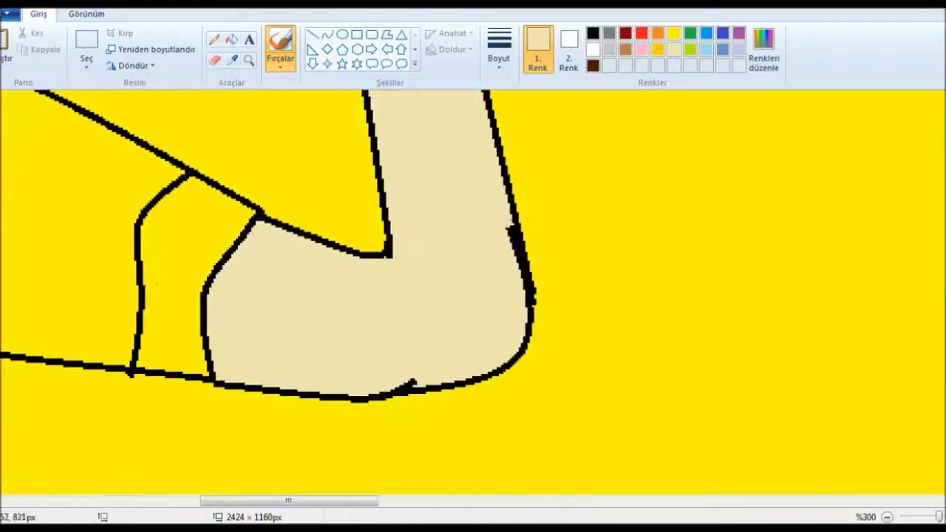
scroll(411, 381, down, 2)
scroll(411, 381, up, 1)
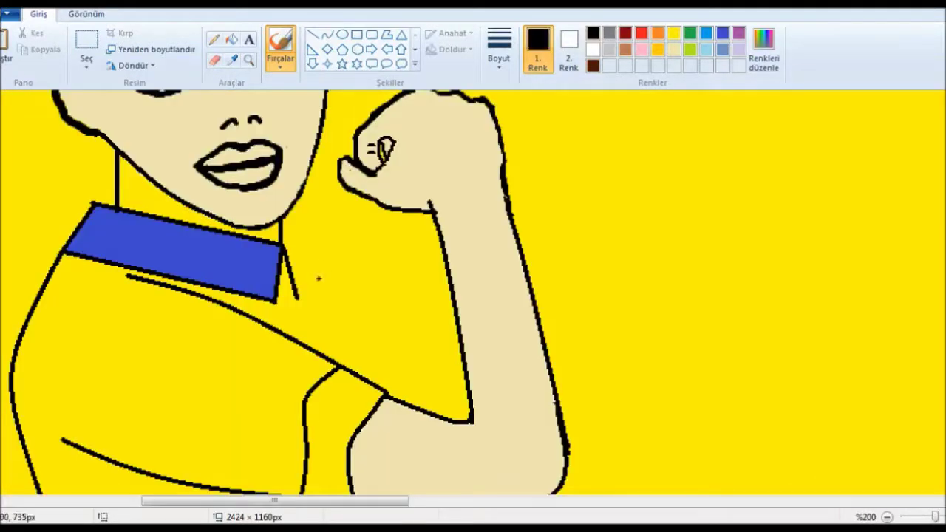
drag(340, 296, 348, 377)
key(ctrl+z)
key(ctrl+z)
drag(373, 279, 434, 294)
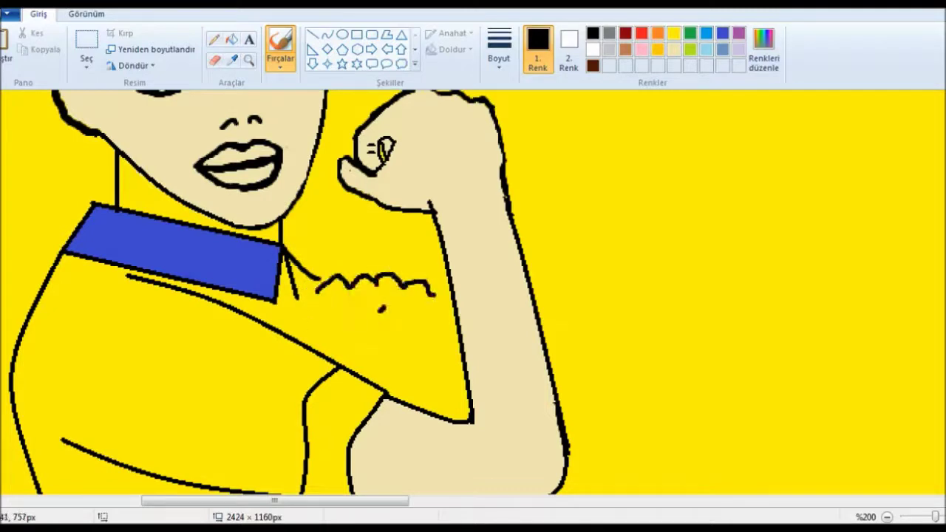
key(ctrl+z)
drag(373, 270, 417, 290)
drag(379, 329, 540, 325)
key(ctrl+z)
scroll(870, 433, down, 1)
scroll(870, 432, up, 1)
key(ctrl+z)
Step: Draw the second hand's fingers and knuckles in black over the upper arm and color them light beige
drag(351, 274, 388, 392)
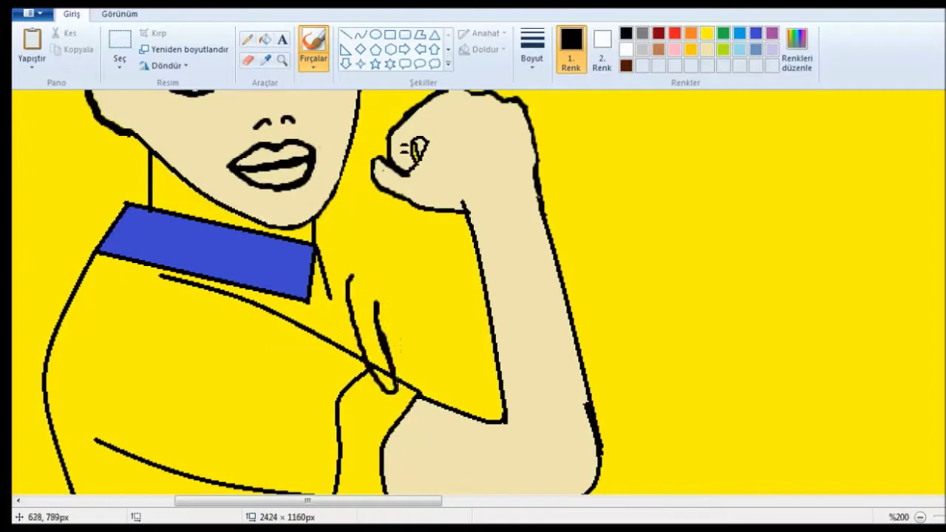
drag(397, 314, 443, 407)
drag(344, 295, 372, 297)
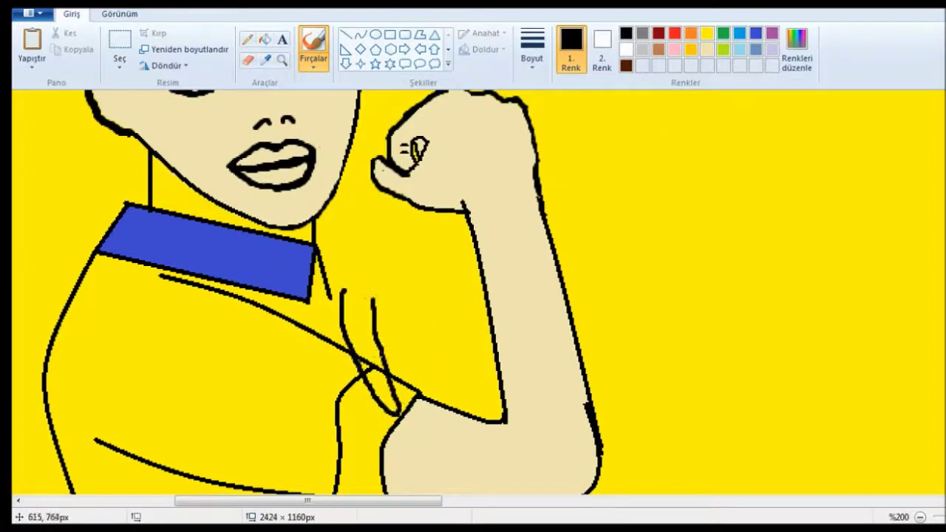
drag(473, 421, 443, 303)
drag(344, 293, 356, 281)
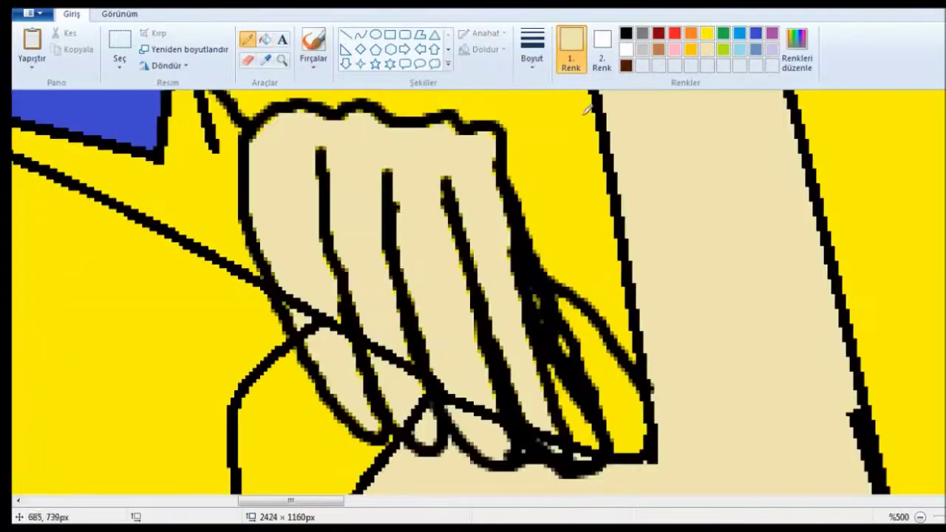
Step: Paint over the arm and sleeve lines crossing the second hand's fingers with a light beige brush
click(532, 52)
click(543, 94)
click(313, 48)
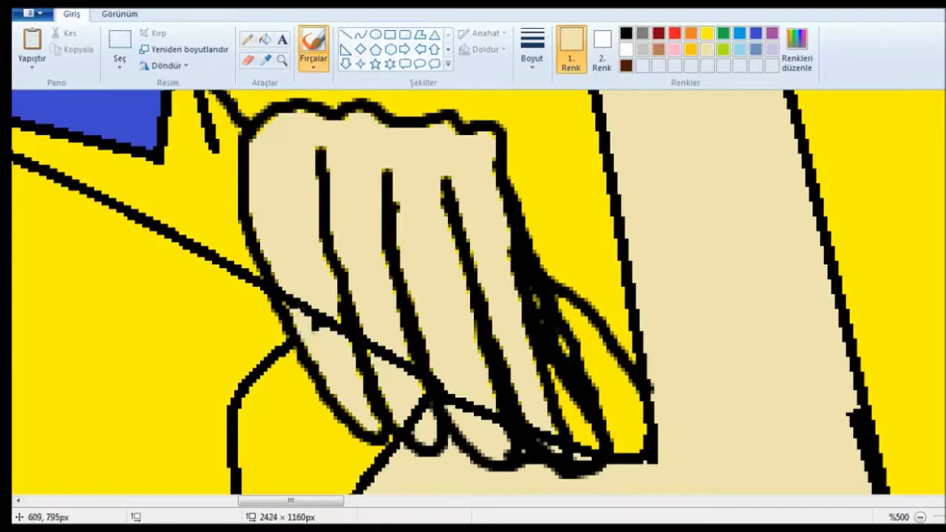
drag(289, 304, 337, 327)
drag(362, 376, 394, 337)
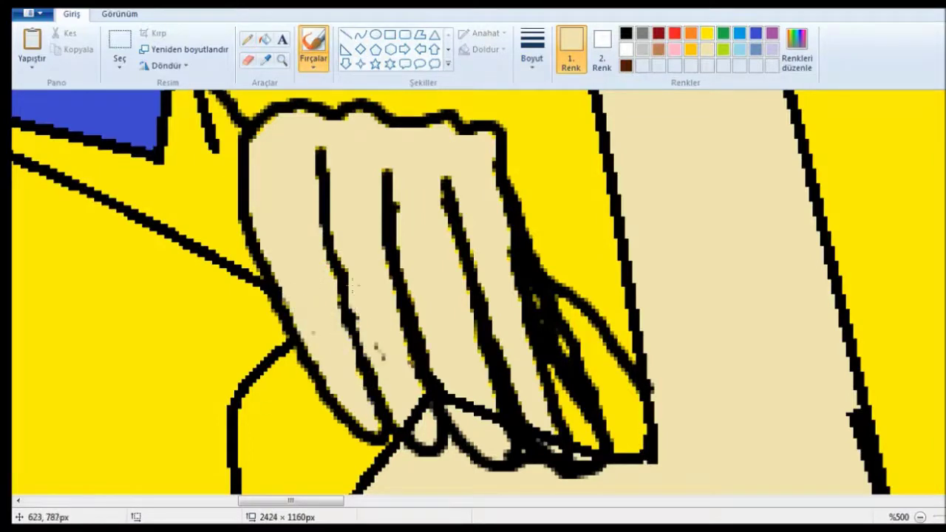
drag(533, 447, 556, 414)
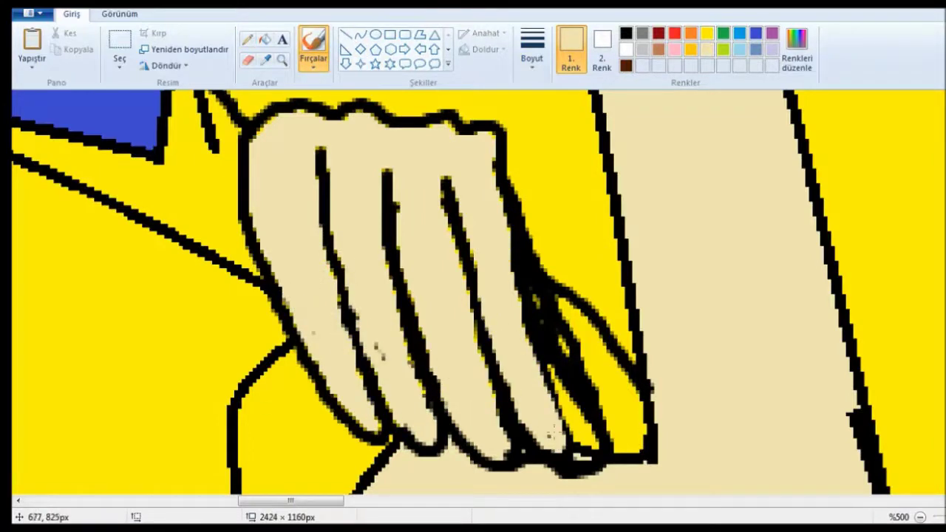
Step: Paint over the black scribble between the outermost finger and the raised forearm with yellow
click(707, 33)
mouse_move(591, 451)
mouse_down()
mouse_move(593, 388)
mouse_move(541, 318)
mouse_move(585, 415)
mouse_up()
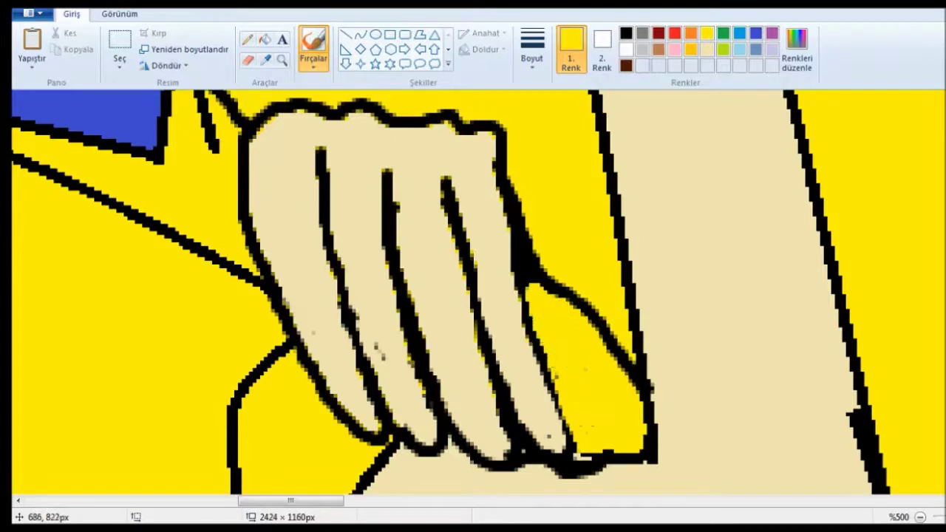
scroll(586, 416, up, 3)
Step: Trim the excess black around and below the second hand's fingertips with a light beige brush
click(707, 50)
scroll(582, 406, down, 6)
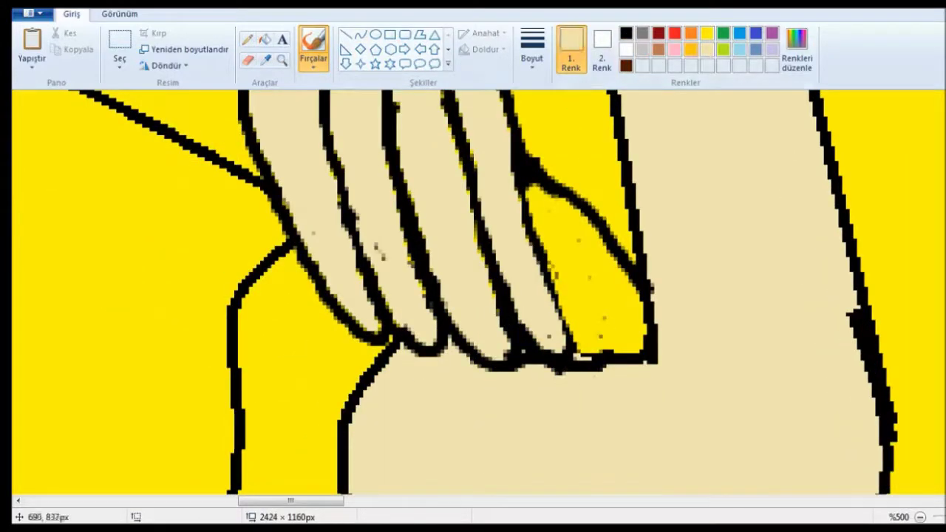
click(532, 52)
click(542, 93)
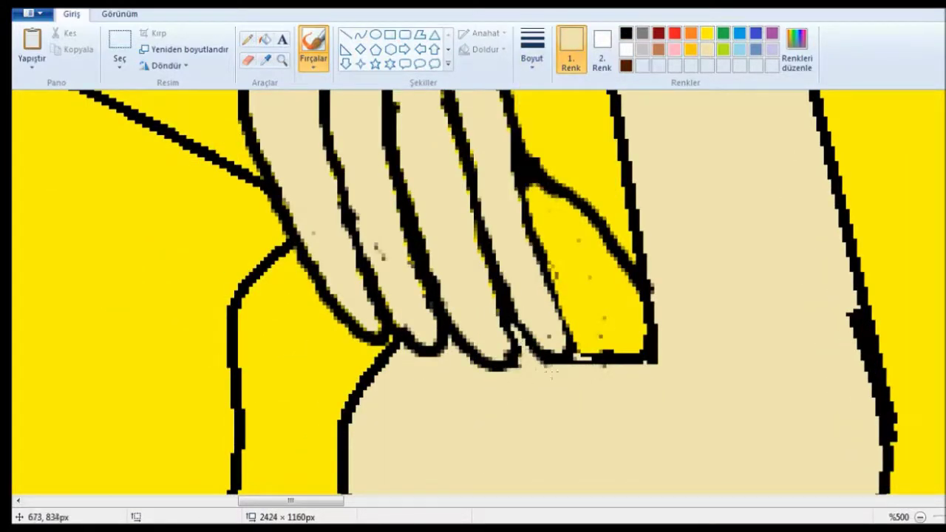
scroll(574, 355, up, 5)
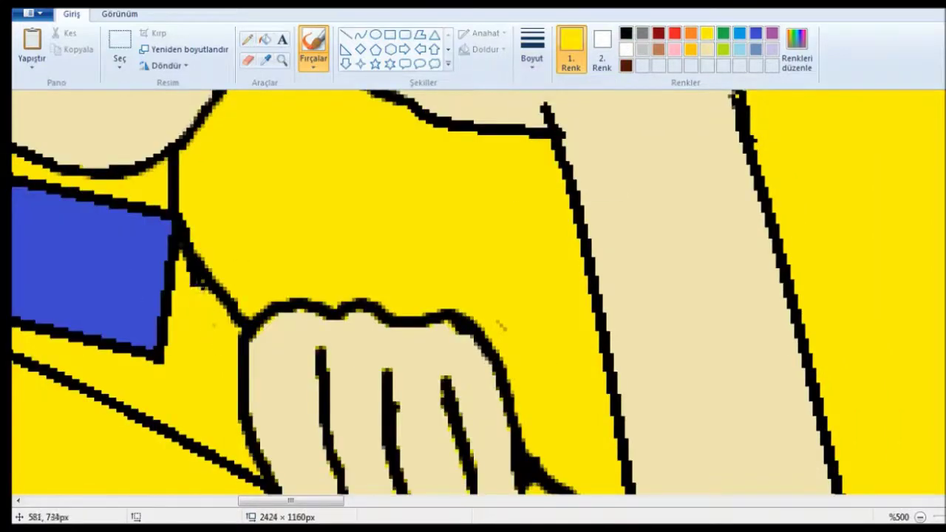
click(756, 32)
click(264, 39)
click(203, 355)
key(ctrl+z)
Step: Close the gap between the shoulder line and the collar in black and fill the shirt areas on both sides of the hand blue
drag(290, 500, 229, 501)
click(626, 33)
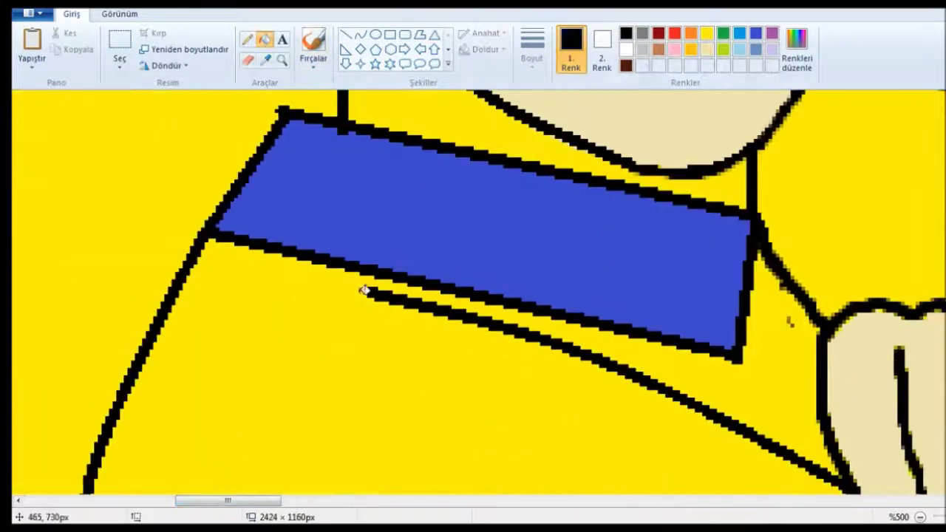
click(265, 59)
click(522, 258)
click(717, 362)
key(ctrl+z)
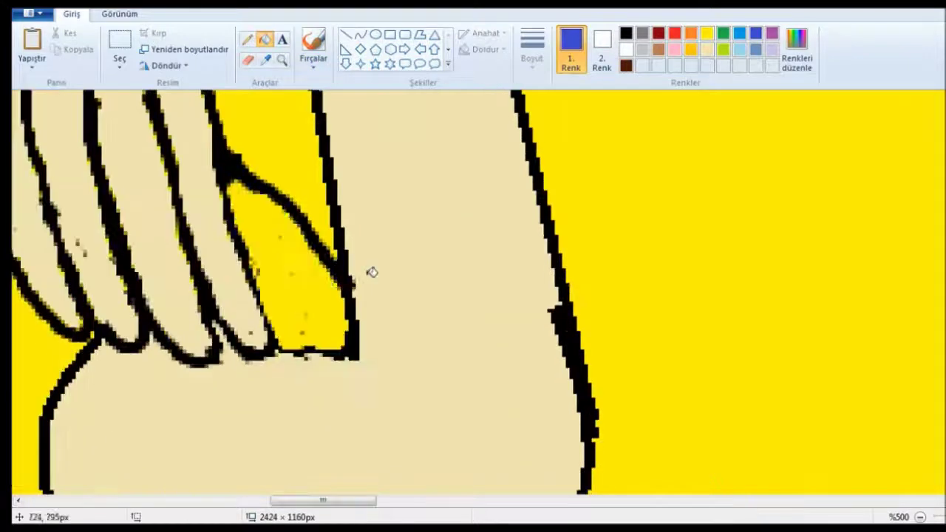
click(311, 288)
Step: Draw the front of the torso as a black line about 37 × 133 px running down from the sleeve's underside
drag(322, 501, 260, 501)
key(ctrl+Page_Down)
key(ctrl+Page_Down)
key(ctrl+Page_Down)
key(ctrl+Page_Down)
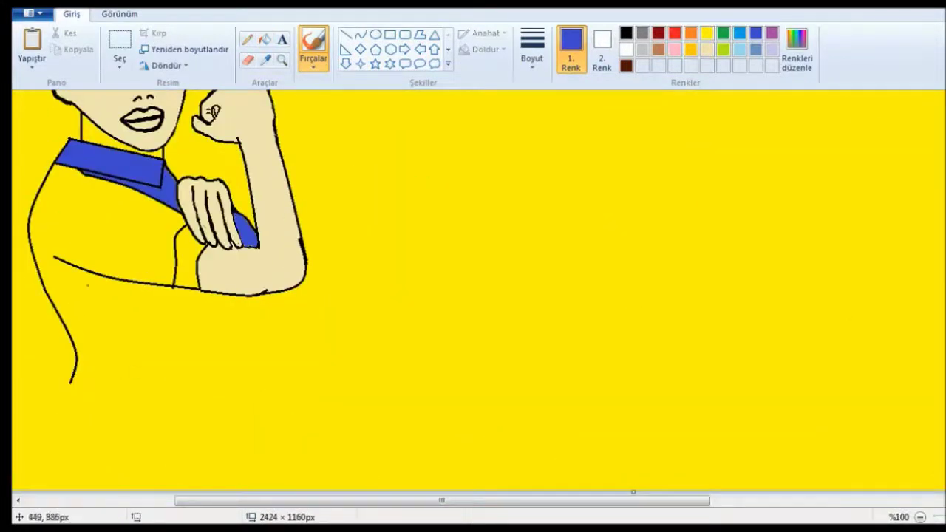
click(360, 34)
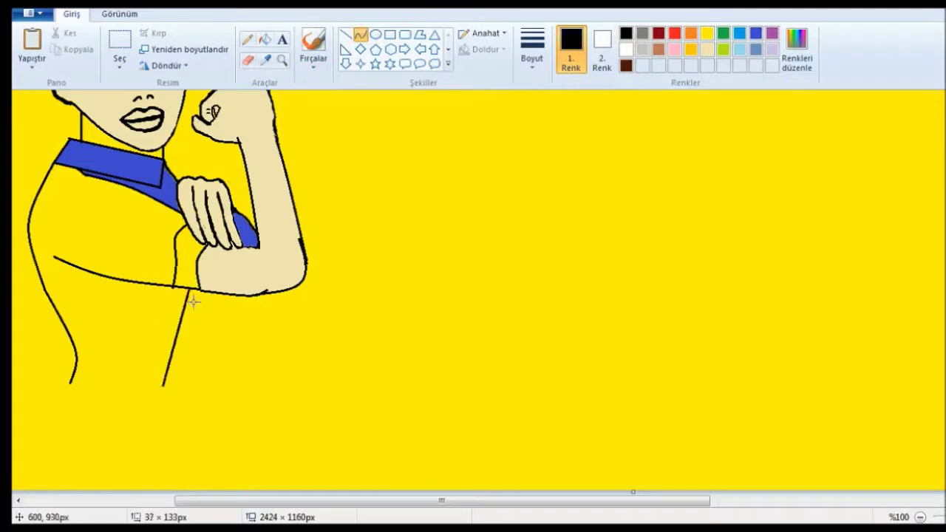
Step: Draw new black curves along the woman's back, from the collar to the armpit level and down to the waist
scroll(235, 310, left, 5)
drag(261, 289, 288, 383)
drag(275, 336, 271, 343)
drag(276, 154, 255, 289)
click(404, 34)
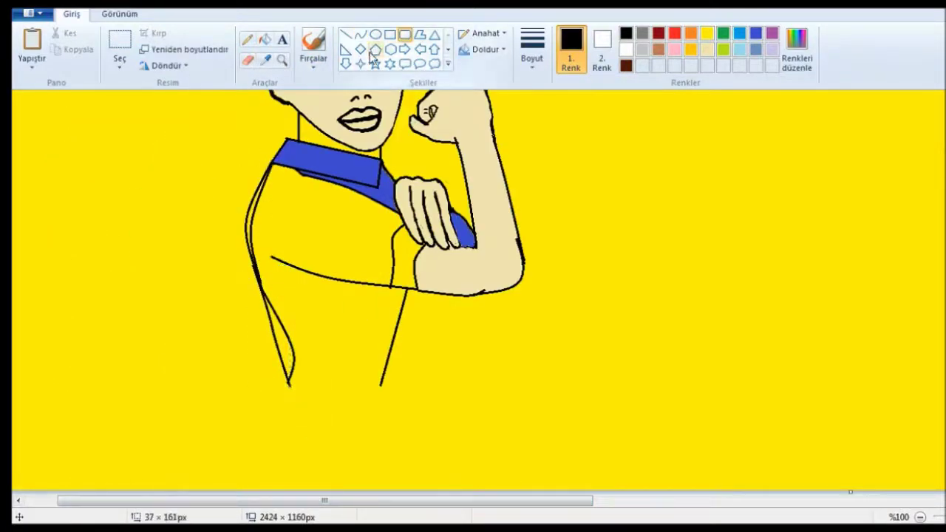
Step: Erase the surplus outer black line along the woman's back and waist with a yellow brush
key(ctrl+Page_Up)
key(ctrl+Page_Up)
click(313, 49)
click(707, 32)
drag(346, 255, 402, 136)
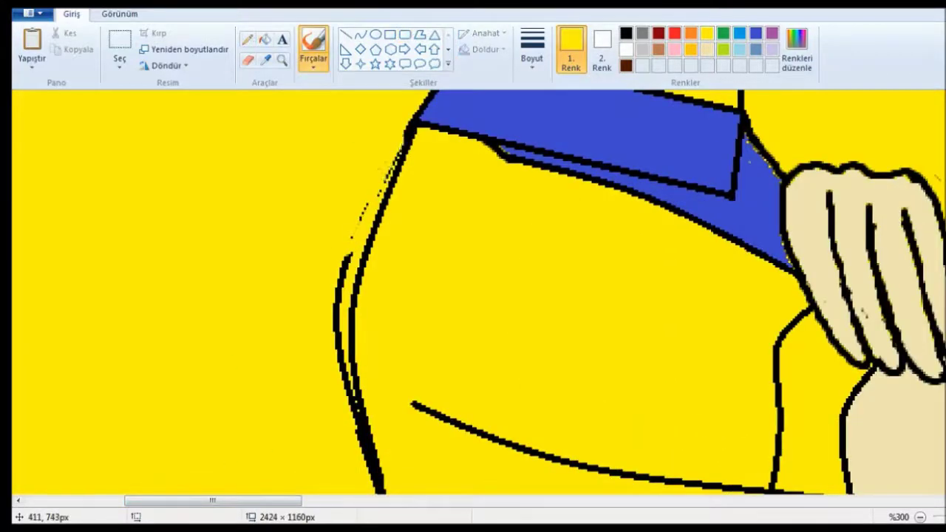
scroll(479, 292, down, 5)
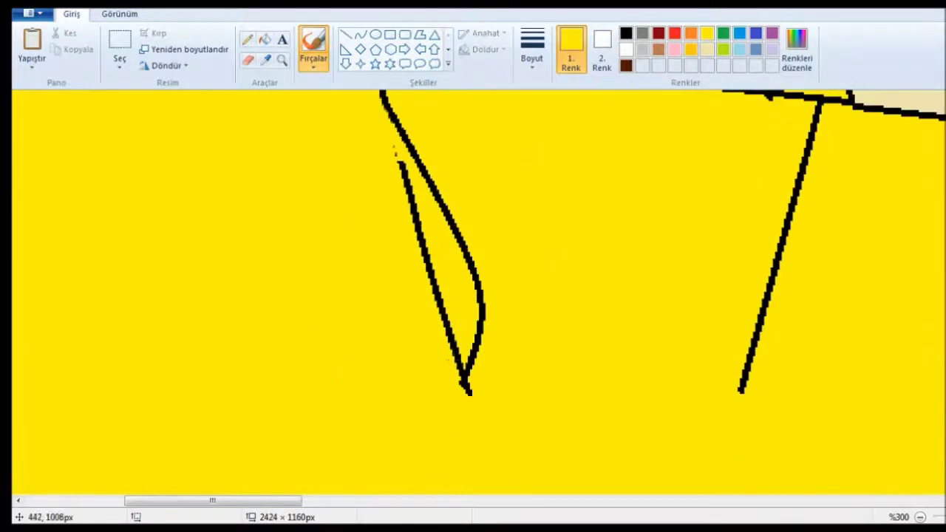
mouse_move(456, 349)
mouse_down()
mouse_move(399, 162)
mouse_move(432, 266)
mouse_up()
Step: Close the torso's lower edge with a straight black line and fill the shirt blue
click(345, 34)
click(626, 32)
mouse_move(461, 382)
mouse_down()
mouse_move(729, 404)
mouse_move(743, 390)
mouse_up()
scroll(295, 158, up, 3)
drag(412, 306, 939, 401)
click(755, 33)
click(265, 38)
click(592, 333)
scroll(473, 295, down, 3)
scroll(473, 296, up, 3)
scroll(473, 296, right, 5)
scroll(473, 296, down, 5)
click(313, 48)
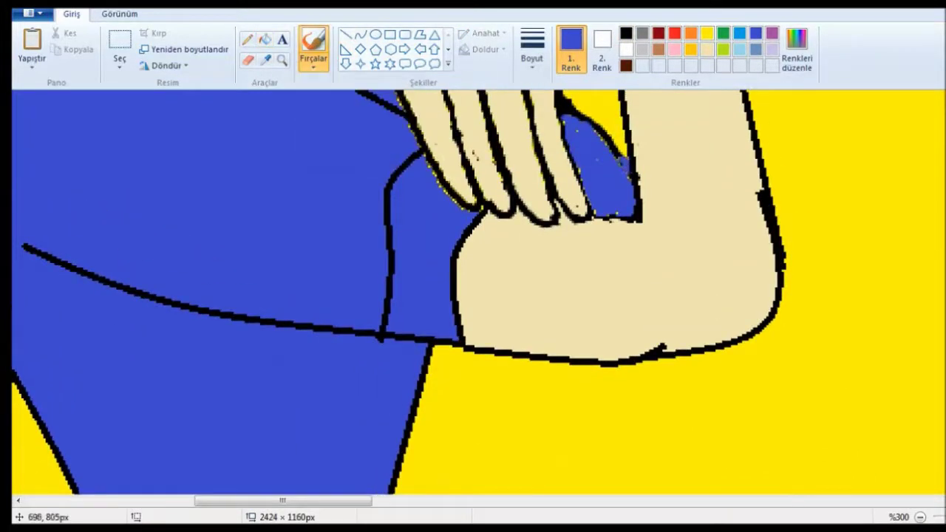
mouse_move(595, 364)
mouse_down()
mouse_move(708, 433)
mouse_move(819, 279)
mouse_up()
scroll(830, 274, down, 3)
key(ctrl+z)
click(360, 34)
drag(433, 253, 761, 359)
drag(584, 337, 644, 353)
scroll(473, 296, up, 3)
scroll(473, 295, right, 10)
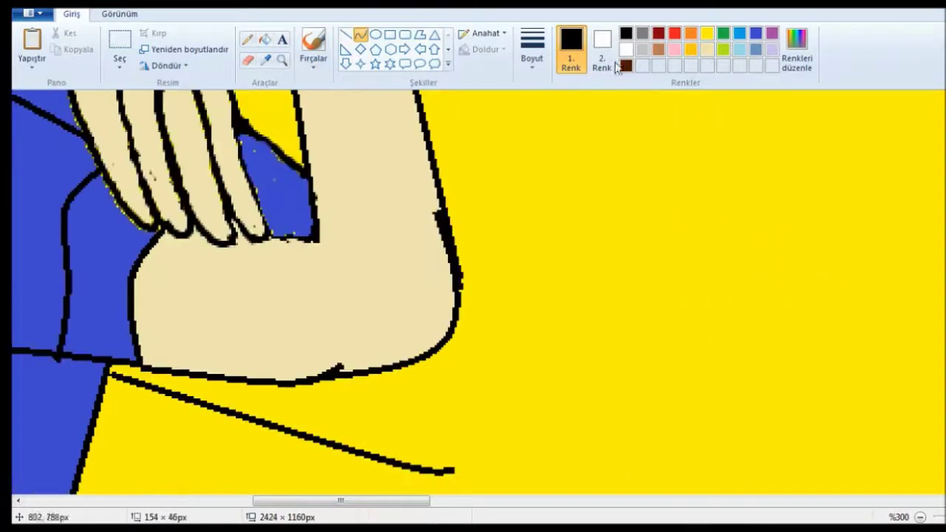
drag(458, 304, 520, 358)
click(246, 40)
drag(452, 469, 478, 407)
scroll(488, 355, down, 3)
key(ctrl+z)
key(ctrl+z)
key(ctrl+z)
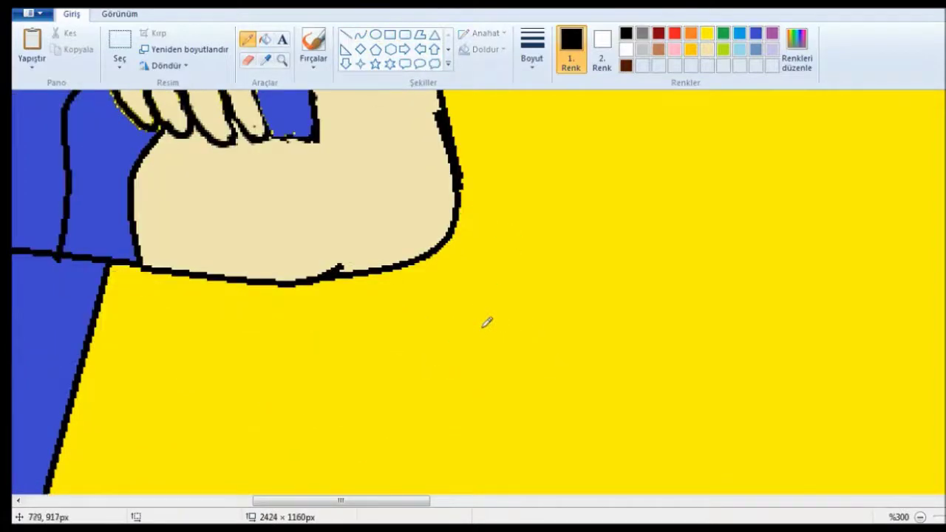
Step: Brush a black scalloped, creased sleeve shape under the bent arm and a rounded shape below the elbow
click(347, 37)
click(314, 43)
drag(386, 294, 423, 392)
mouse_move(95, 292)
mouse_down()
mouse_move(181, 378)
mouse_move(266, 403)
mouse_up()
drag(325, 369, 426, 392)
mouse_move(460, 198)
mouse_down()
mouse_move(500, 422)
mouse_move(443, 423)
mouse_up()
Step: Fill the scalloped sleeve under the arm blue and the rounded shape below the elbow white
click(264, 39)
click(755, 33)
click(259, 332)
click(626, 48)
click(493, 244)
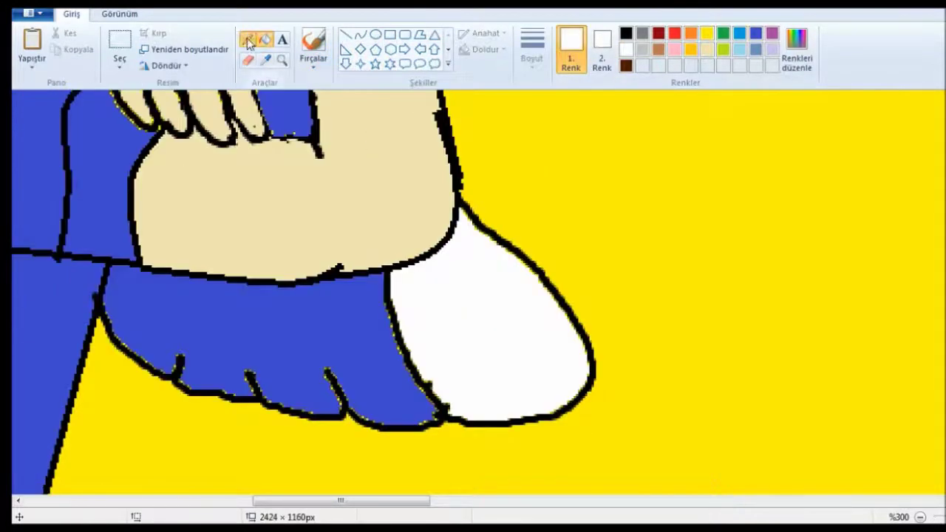
Step: Cover the stray black where the scalloped sleeve meets the torso in blue and add two black fold lines near its white end
click(314, 43)
click(755, 33)
click(532, 52)
drag(95, 337, 97, 297)
click(537, 131)
click(626, 33)
Step: Draw a black rounded lower edge on the upper sleeve's cuff and cover the old straight edge in blue
scroll(444, 295, up, 3)
scroll(444, 295, left, 5)
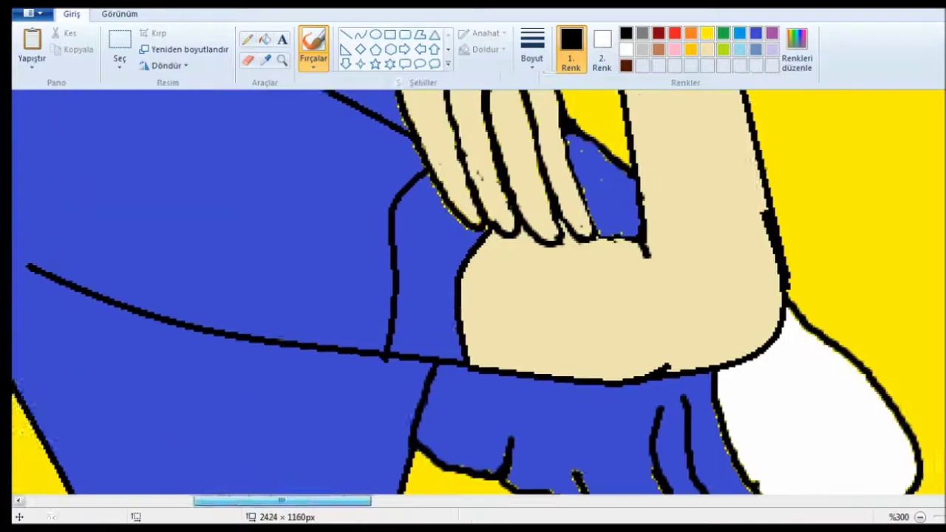
drag(399, 358, 473, 388)
click(755, 33)
drag(369, 351, 392, 354)
Step: Draw two long curved black fold lines on the upper sleeve and a wavy black outline along its underside
scroll(370, 352, up, 3)
click(626, 32)
mouse_move(51, 358)
mouse_down()
mouse_move(70, 377)
mouse_move(252, 428)
mouse_move(384, 242)
mouse_up()
key(ctrl+z)
key(ctrl+z)
mouse_move(196, 388)
mouse_down()
mouse_move(244, 281)
mouse_move(359, 191)
mouse_up()
drag(385, 287, 306, 421)
mouse_move(170, 403)
mouse_down()
mouse_move(384, 466)
mouse_move(302, 436)
mouse_up()
Step: Paint over the sleeve's leftover straight underside line in blue and thicken the seam lines beside the hand and armpit in black
click(755, 33)
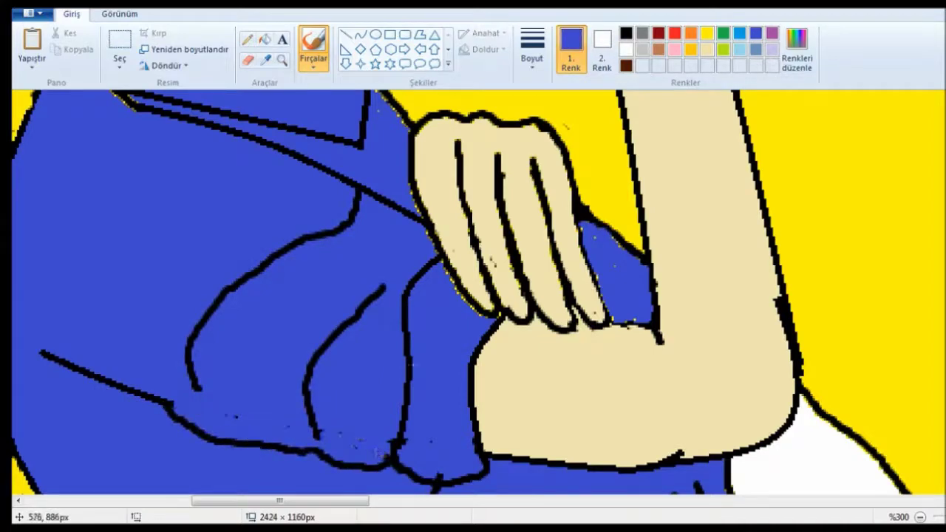
scroll(377, 201, down, 3)
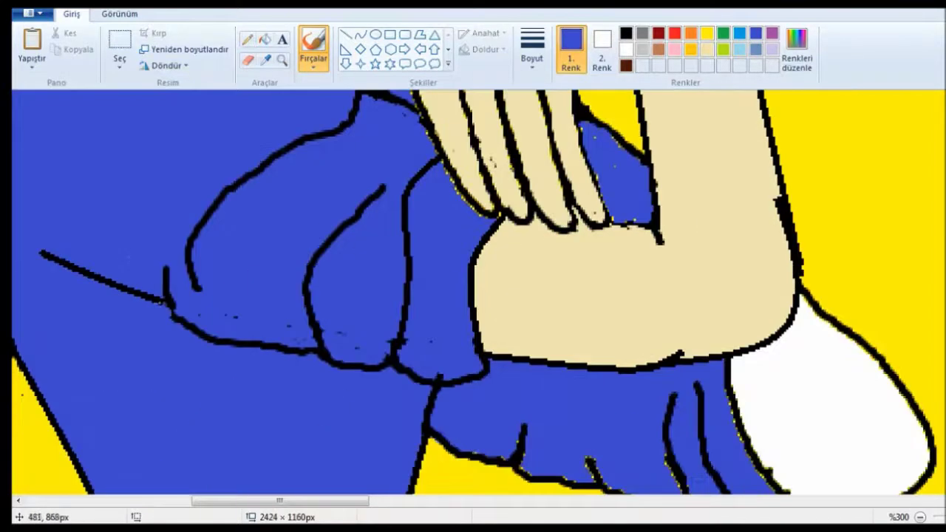
click(626, 32)
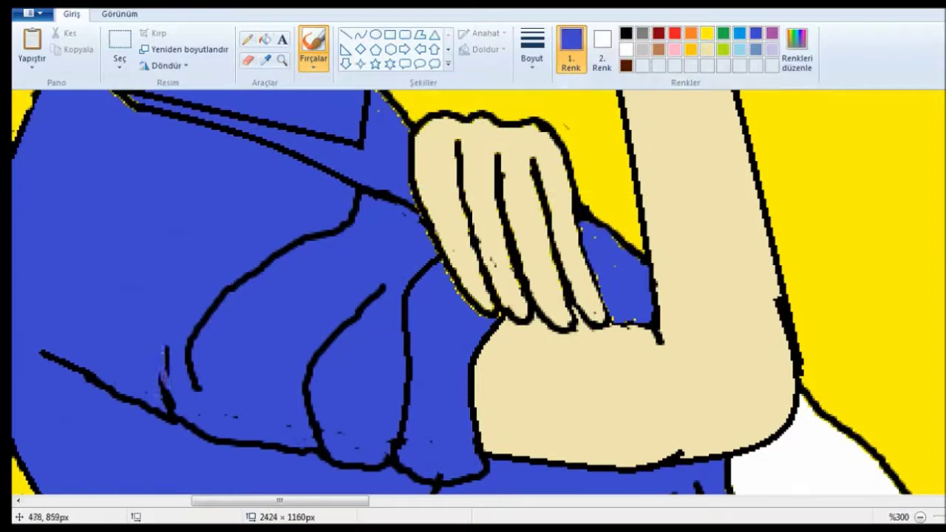
click(626, 32)
scroll(473, 296, down, 2)
scroll(473, 296, up, 3)
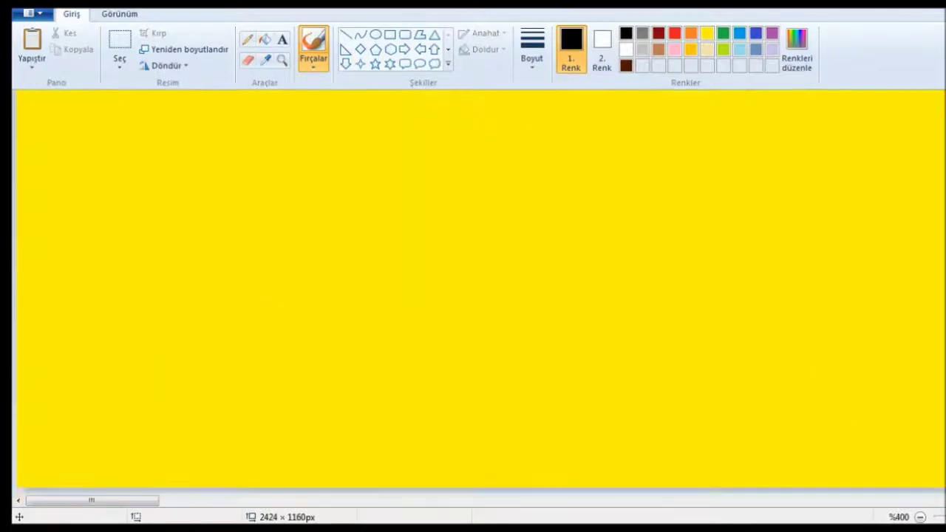
Step: Sample the light beige skin colour from the face for the brush
scroll(473, 295, up, 1)
scroll(473, 295, down, 4)
scroll(473, 296, up, 4)
scroll(473, 296, down, 2)
click(265, 59)
click(334, 122)
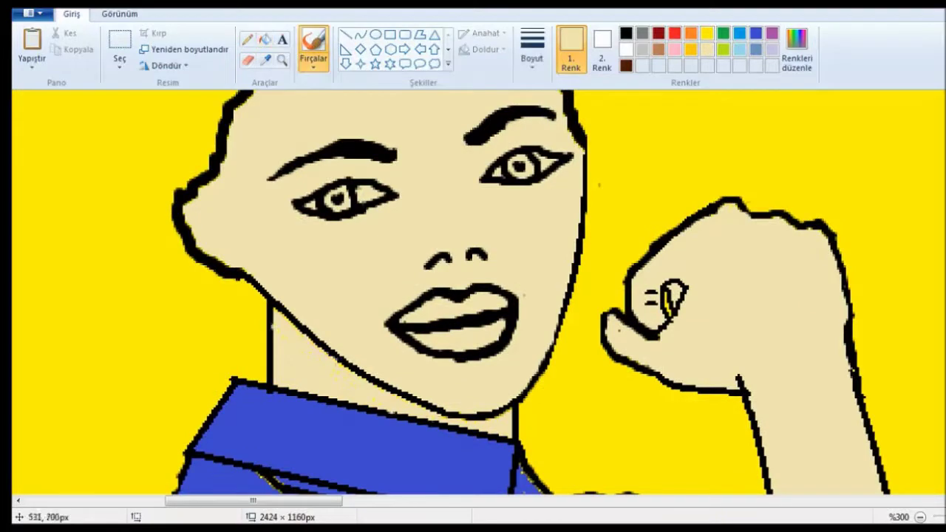
scroll(473, 295, up, 3)
Step: Fill the whites of both eyes white and the irises blue
click(265, 40)
click(626, 49)
click(371, 294)
click(316, 299)
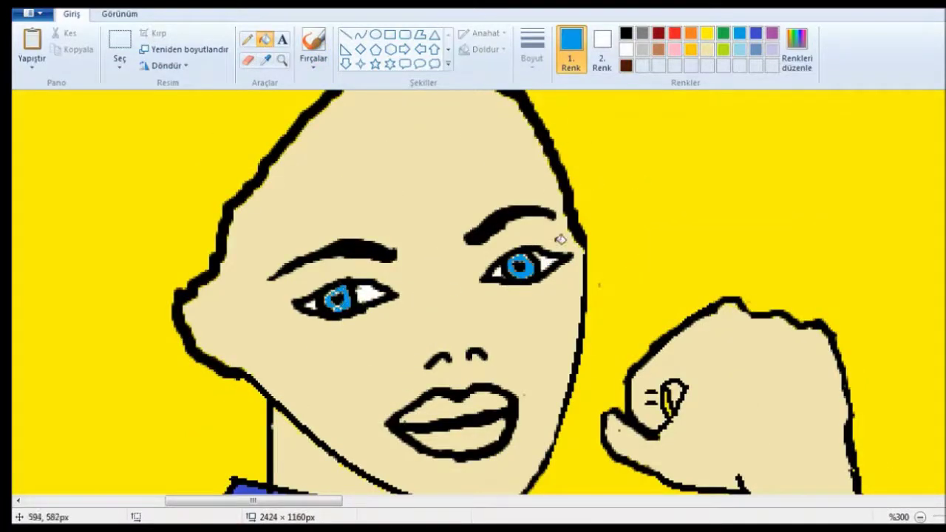
Step: Paint black pupils in both eyes and shade the irises with light turquoise
scroll(453, 289, up, 2)
scroll(453, 289, down, 3)
click(313, 46)
click(532, 49)
click(565, 93)
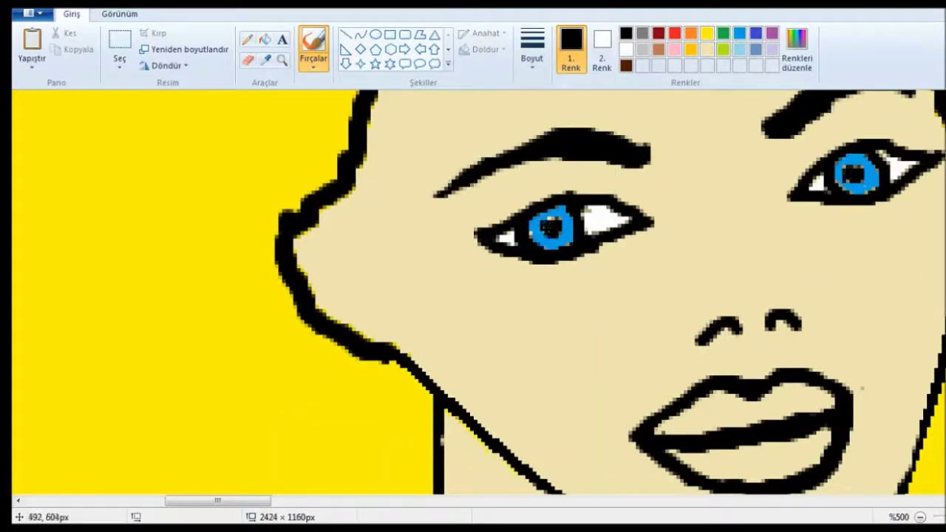
click(739, 49)
Step: Draw thick black upper eyelashes on both eyes
scroll(855, 184, up, 1)
click(626, 33)
click(532, 48)
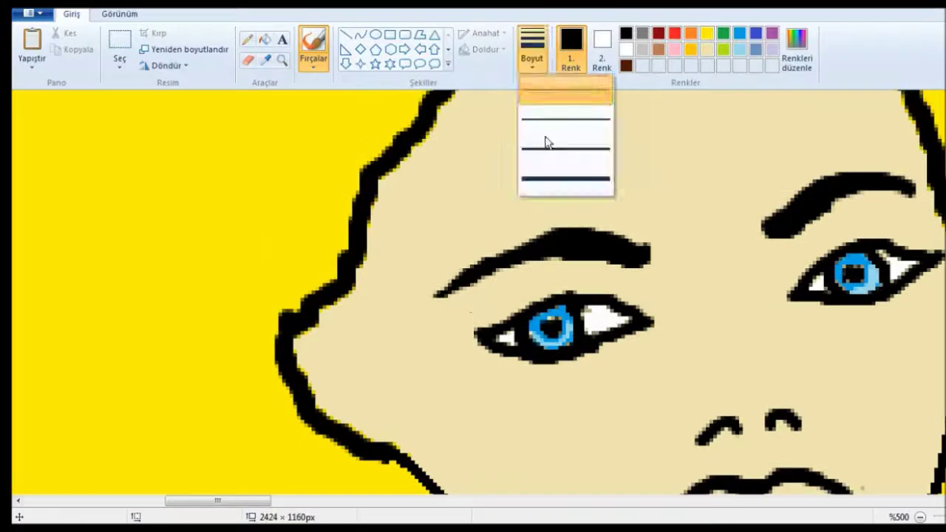
click(545, 141)
drag(461, 307, 484, 329)
drag(898, 251, 916, 216)
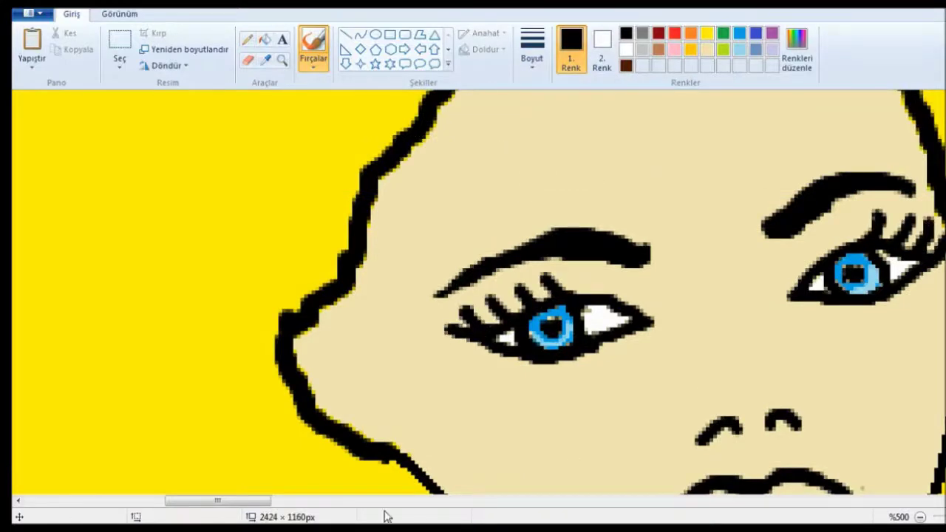
scroll(241, 501, right, 2)
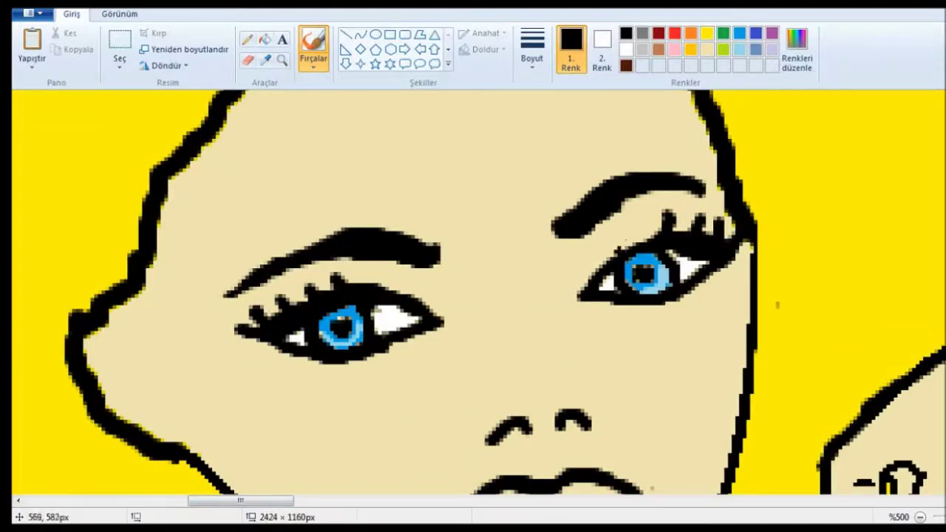
Step: Add fine black lower eyelashes under both eyes with a different brush size
click(532, 48)
click(545, 126)
drag(250, 346, 294, 361)
Step: Mix a bright red custom colour and colour both lips with it
scroll(473, 295, down, 5)
click(657, 33)
click(532, 303)
click(547, 358)
click(797, 48)
click(380, 362)
click(508, 302)
click(547, 359)
Step: Mix a second, slightly lighter custom red and brush a highlight onto the lower lip
click(314, 46)
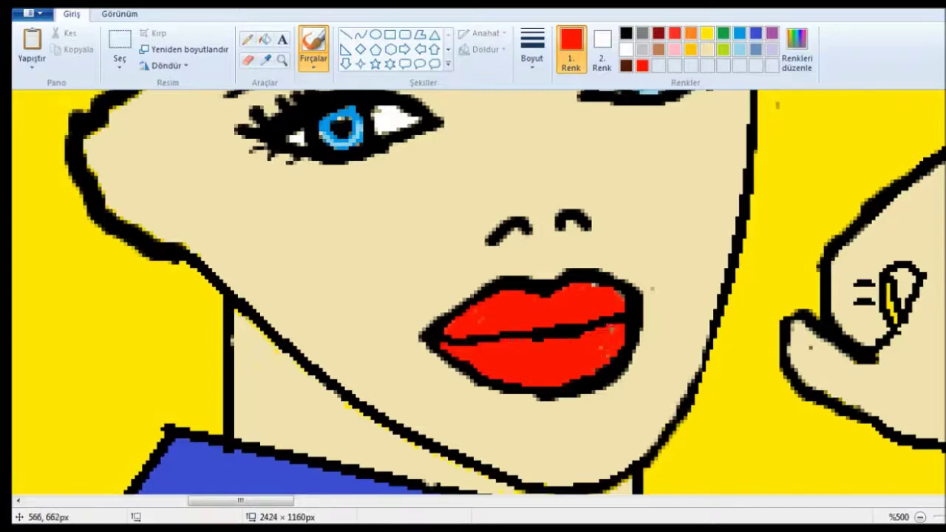
click(797, 52)
click(665, 222)
click(380, 361)
drag(514, 362, 580, 364)
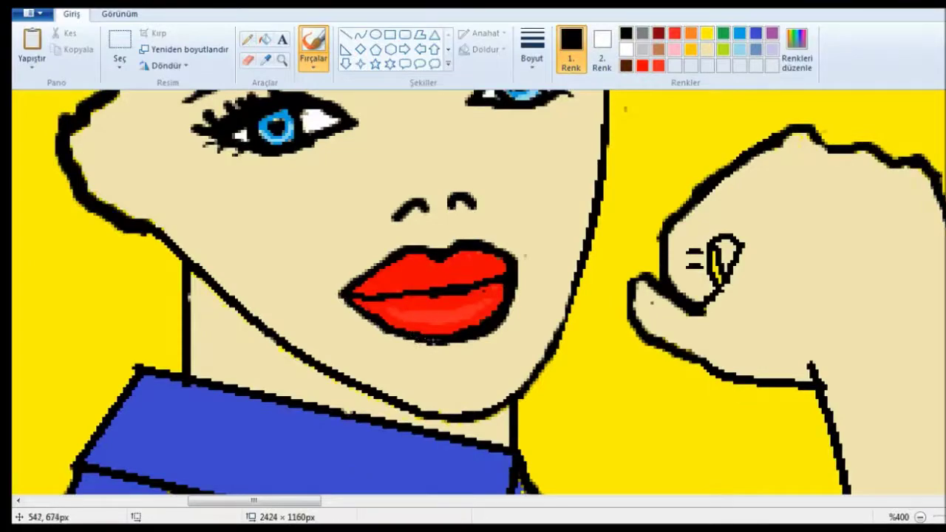
Step: Thin the ear's outline with yellow, redraw its inner curves in black and change the brush size for the hair
scroll(333, 296, up, 4)
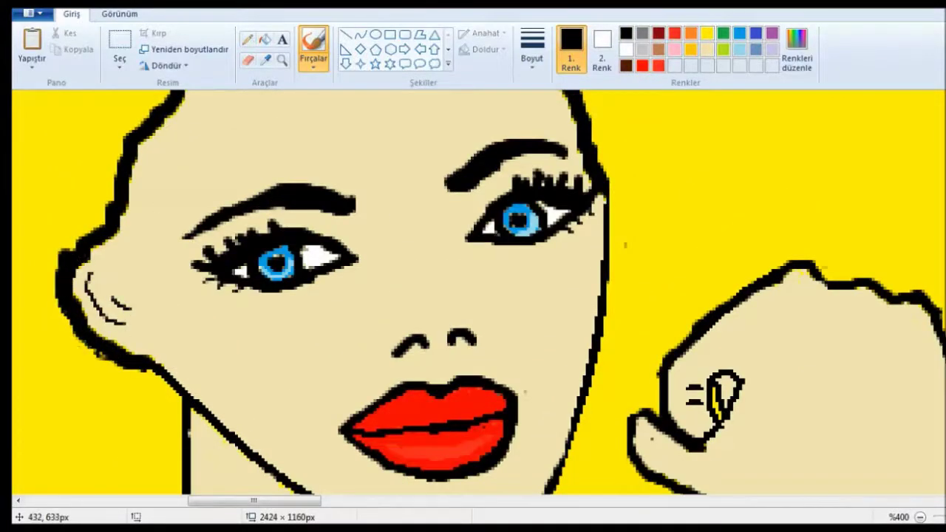
ctrl+scroll(90, 322, down, 3)
ctrl+scroll(283, 360, up, 4)
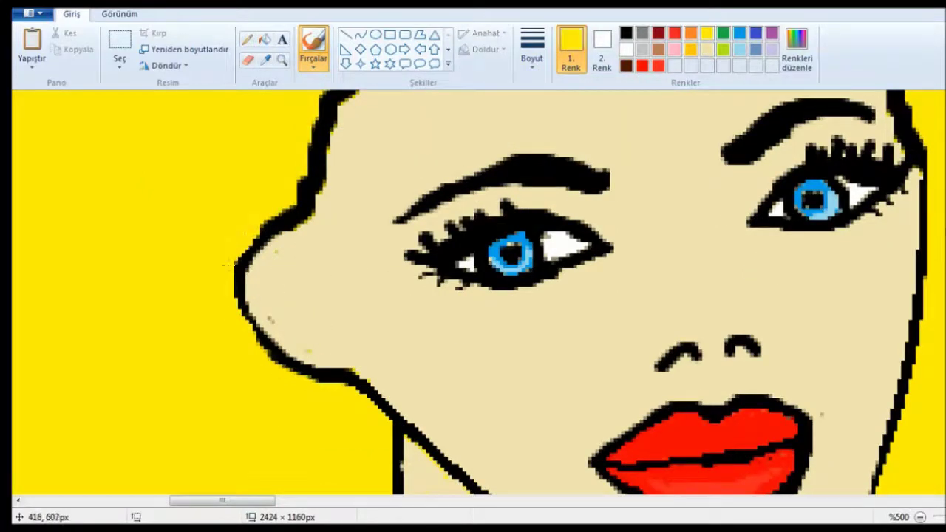
click(248, 246)
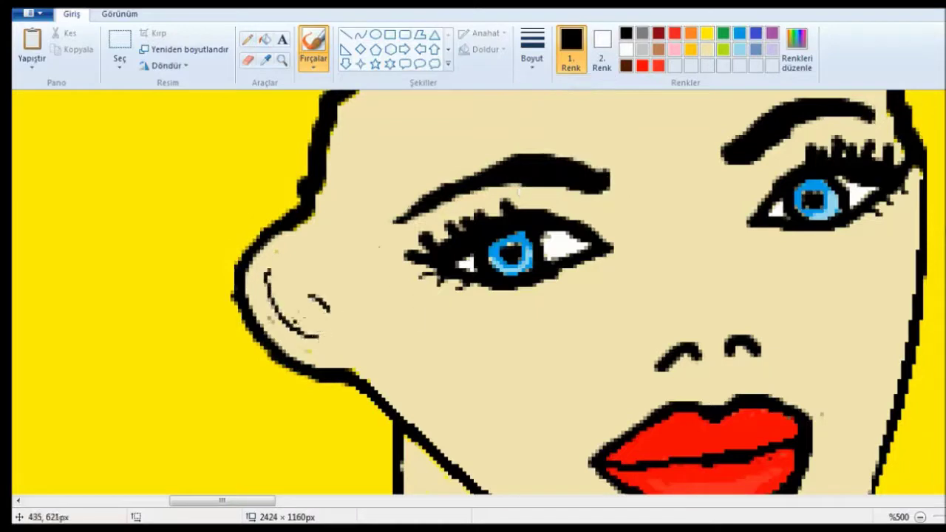
ctrl+scroll(532, 52, down, 3)
click(532, 51)
click(553, 133)
mouse_move(147, 248)
mouse_down()
mouse_move(159, 216)
mouse_move(355, 148)
mouse_up()
key(ctrl+z)
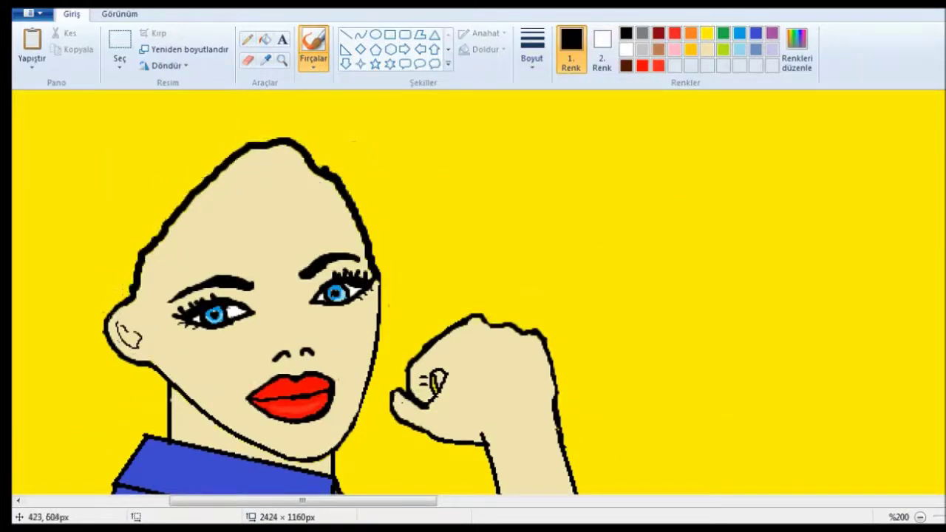
scroll(338, 292, down, 3)
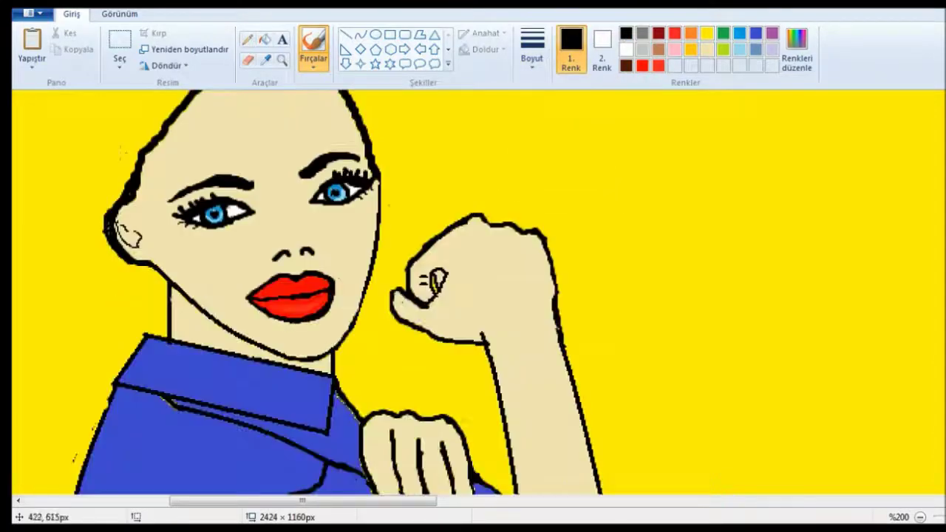
mouse_move(105, 230)
mouse_down()
mouse_move(91, 308)
mouse_move(163, 313)
mouse_move(105, 243)
mouse_move(196, 371)
mouse_up()
key(ctrl+z)
key(ctrl+z)
Step: Draw black wavy hair strands from the ear to the collar and a curved fringe with curls beyond the forehead
mouse_move(118, 253)
mouse_down()
mouse_move(181, 371)
mouse_move(74, 360)
mouse_up()
scroll(173, 362, up, 3)
drag(237, 171, 362, 229)
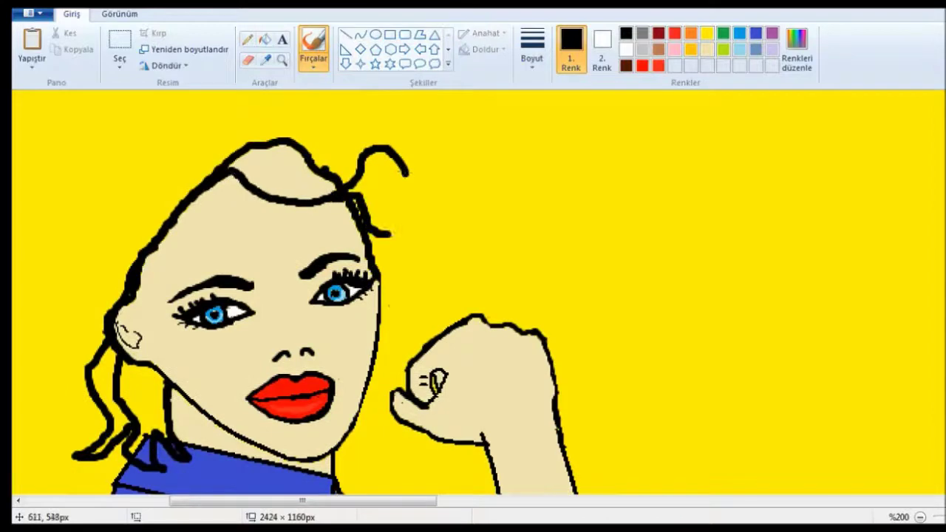
drag(255, 140, 432, 222)
drag(121, 300, 211, 118)
scroll(163, 213, up, 3)
mouse_move(111, 214)
mouse_down()
mouse_move(252, 231)
mouse_move(384, 152)
mouse_up()
drag(248, 235, 333, 191)
scroll(332, 189, down, 3)
drag(303, 500, 264, 501)
scroll(628, 203, up, 1)
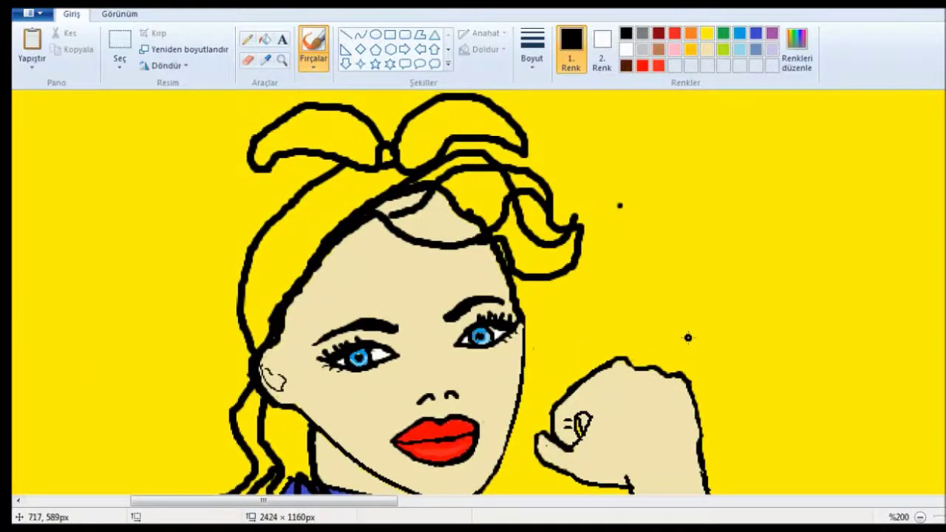
key(ctrl+z)
Step: Draw the headband's black outline up from the ear and a bow with two loops and a round knot above it
drag(255, 355, 278, 197)
mouse_move(277, 170)
mouse_down()
mouse_move(189, 255)
mouse_move(310, 170)
mouse_up()
key(ctrl+z)
drag(215, 282, 330, 161)
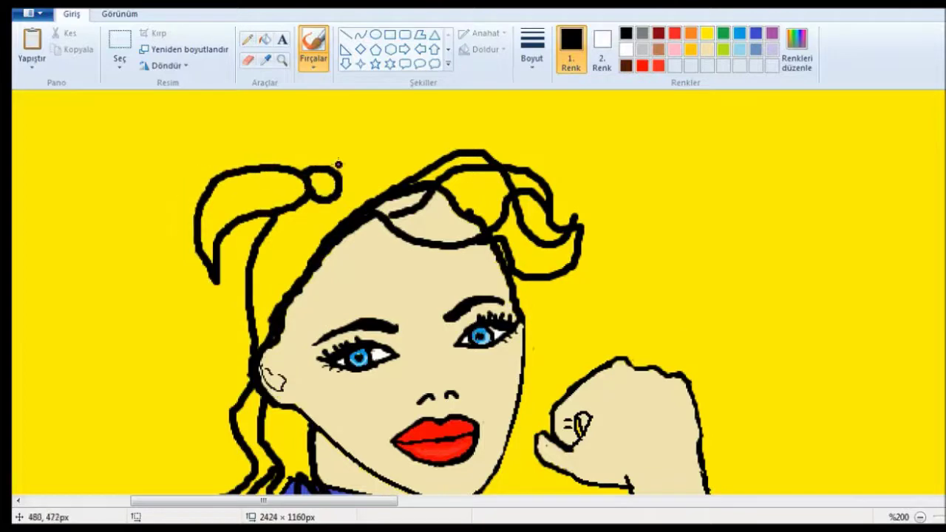
key(ctrl+z)
scroll(331, 161, up, 2)
drag(354, 303, 447, 218)
scroll(443, 222, down, 2)
Step: Draw the wavy black outline of the back hair from the bow down to the collar
drag(214, 281, 177, 466)
scroll(181, 443, down, 2)
drag(181, 380, 325, 427)
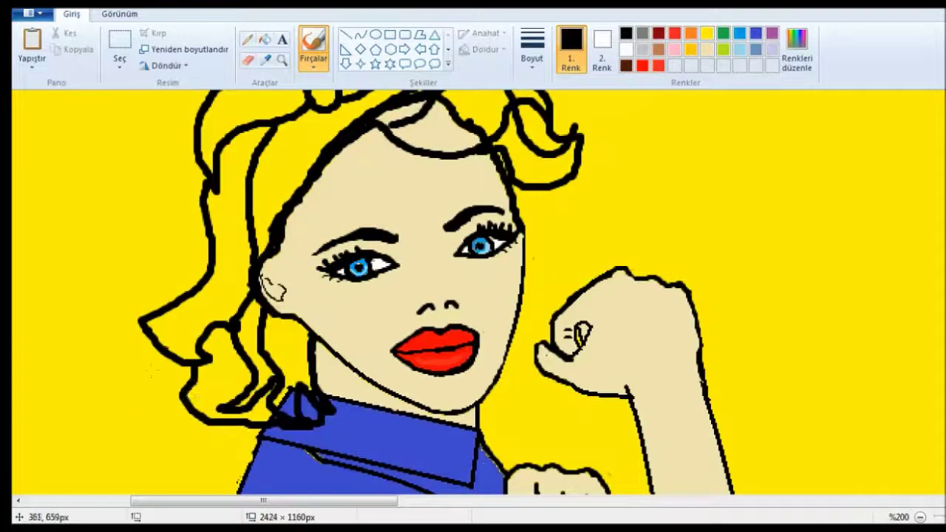
Step: Fill the headband and the bow red
scroll(122, 350, up, 2)
click(674, 33)
click(265, 40)
click(296, 251)
click(237, 207)
click(377, 148)
Step: Fill the fringe, the curls beyond the forehead, the hair behind the bow and the back hair black
click(626, 33)
click(437, 218)
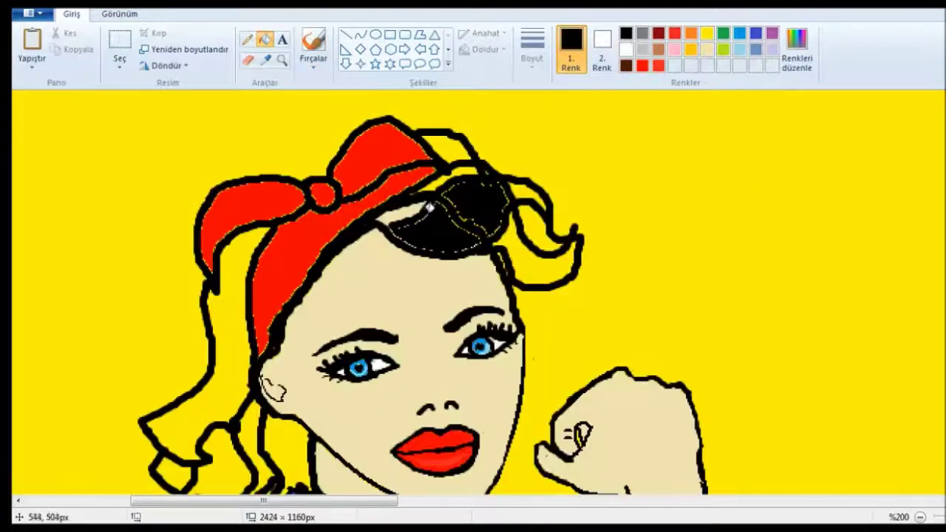
click(539, 229)
click(447, 147)
scroll(444, 221, down, 2)
click(244, 366)
click(251, 343)
scroll(251, 343, up, 2)
scroll(296, 332, down, 2)
click(507, 212)
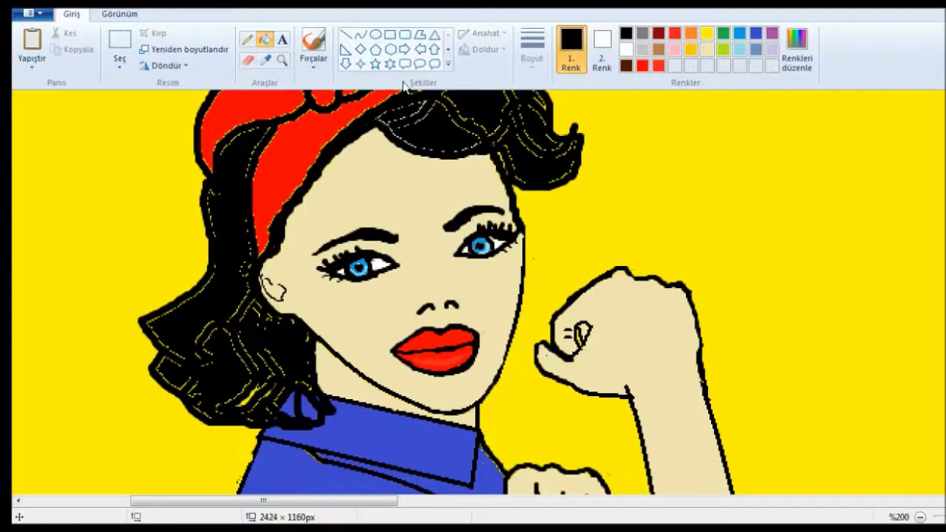
Step: Brush black over the light specks in the hair between the headband and the forehead
click(313, 44)
drag(280, 244, 373, 132)
key(ctrl+z)
scroll(325, 244, up, 2)
mouse_move(281, 343)
mouse_down()
mouse_move(366, 233)
mouse_move(286, 334)
mouse_up()
drag(302, 319, 342, 267)
Step: Paint over the leftover white and yellow specks inside the fringe in black
key(ctrl+Page_Up)
key(ctrl+Page_Up)
key(ctrl+Page_Up)
key(ctrl+Page_Up)
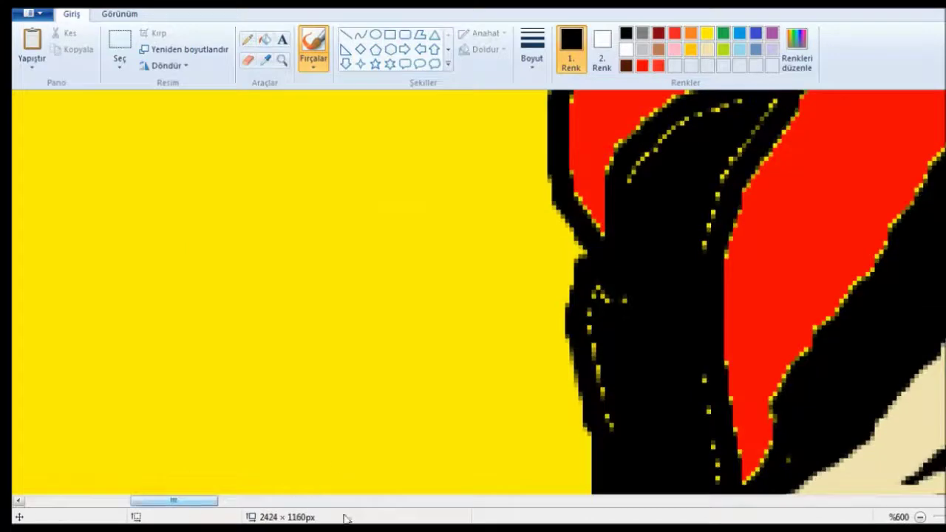
drag(172, 501, 270, 501)
drag(296, 315, 425, 381)
drag(34, 303, 122, 388)
drag(347, 381, 287, 408)
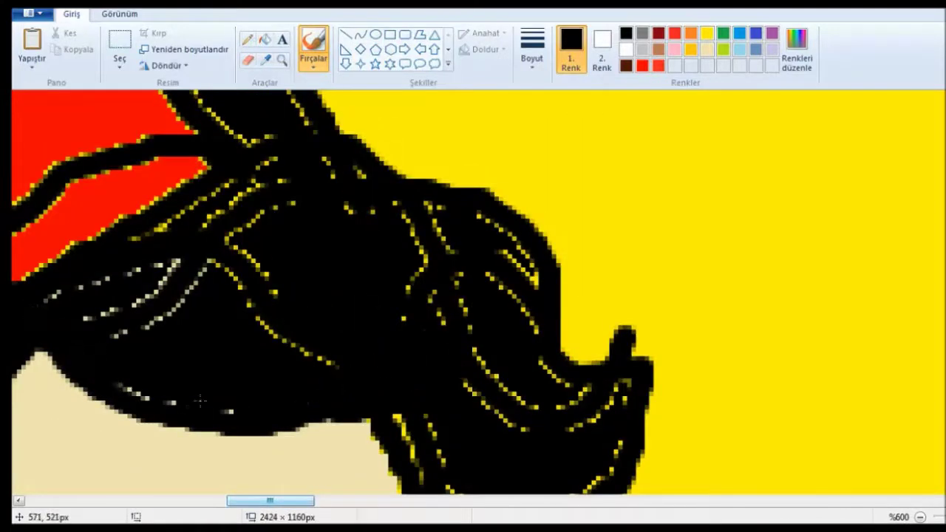
drag(235, 259, 140, 329)
drag(255, 316, 312, 357)
drag(269, 223, 225, 281)
Step: Cover the remaining yellow specks in the hair behind the bow and in the outer curl with black
scroll(473, 295, up, 3)
drag(133, 417, 266, 362)
drag(170, 325, 310, 263)
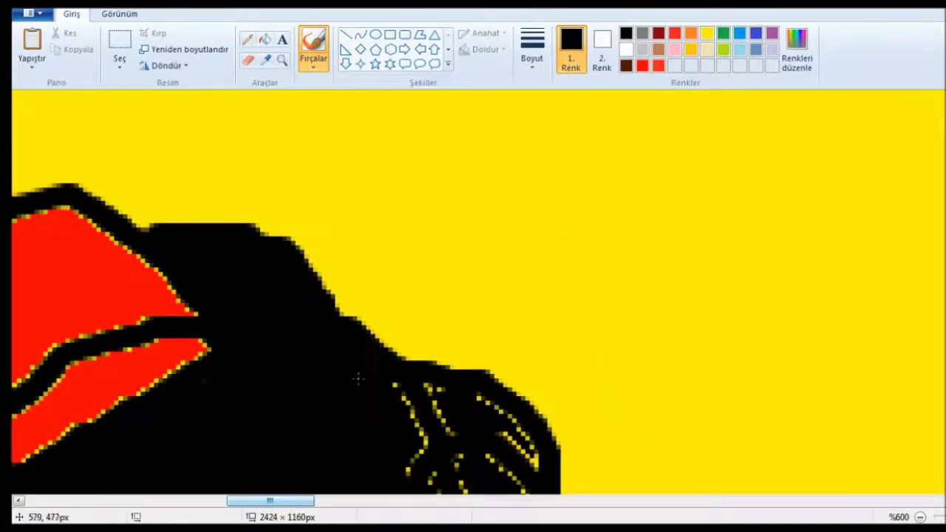
scroll(359, 380, down, 5)
drag(414, 366, 532, 244)
scroll(558, 373, up, 2)
drag(481, 207, 532, 317)
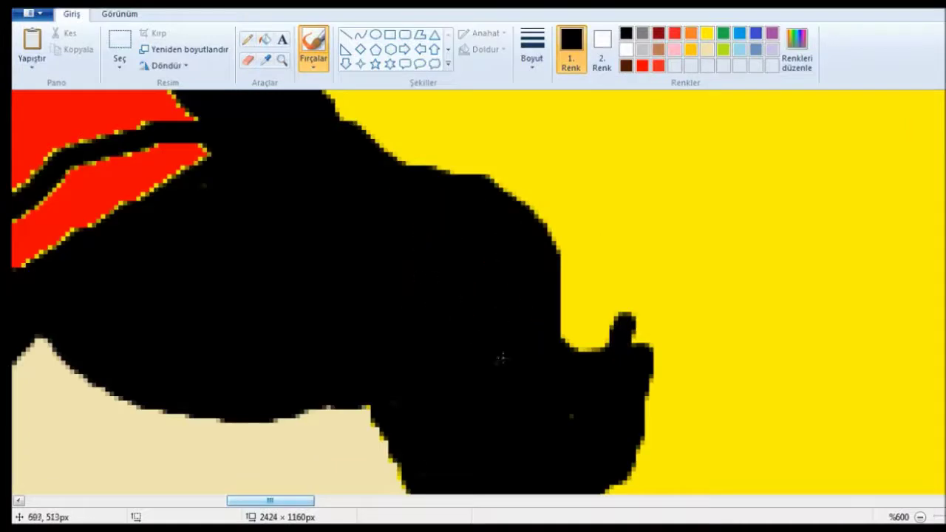
Step: Brush black over the yellow specks in the back hair, from the collar up to beneath the bow
scroll(503, 359, left, 5)
scroll(243, 451, down, 6)
mouse_move(244, 450)
mouse_down()
mouse_move(289, 340)
mouse_move(403, 384)
mouse_move(311, 260)
mouse_move(361, 170)
mouse_move(222, 125)
mouse_up()
drag(74, 369, 119, 192)
drag(216, 500, 188, 500)
drag(290, 391, 396, 136)
ctrl+scroll(397, 136, down, 3)
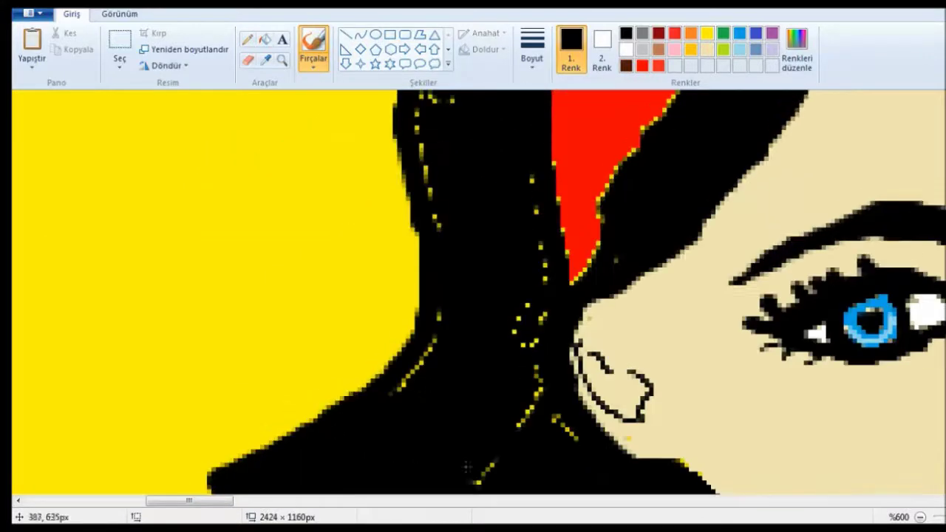
ctrl+scroll(434, 411, up, 3)
scroll(434, 411, up, 3)
drag(460, 365, 470, 369)
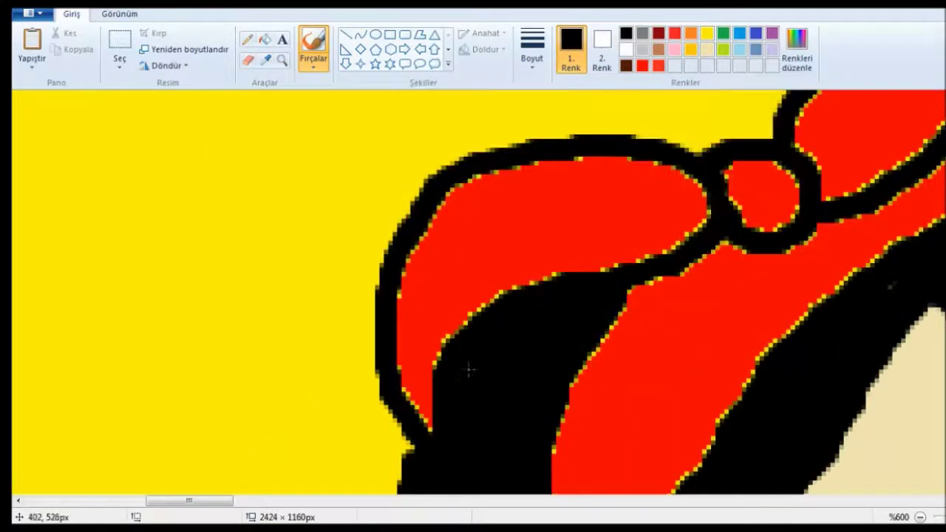
mouse_move(436, 421)
mouse_down()
mouse_move(437, 385)
mouse_move(703, 222)
mouse_move(443, 451)
mouse_move(703, 170)
mouse_move(384, 236)
mouse_move(414, 444)
mouse_up()
Step: Paint red over the black outlines and yellow specks of the bow, its knot and the headband
drag(218, 500, 249, 501)
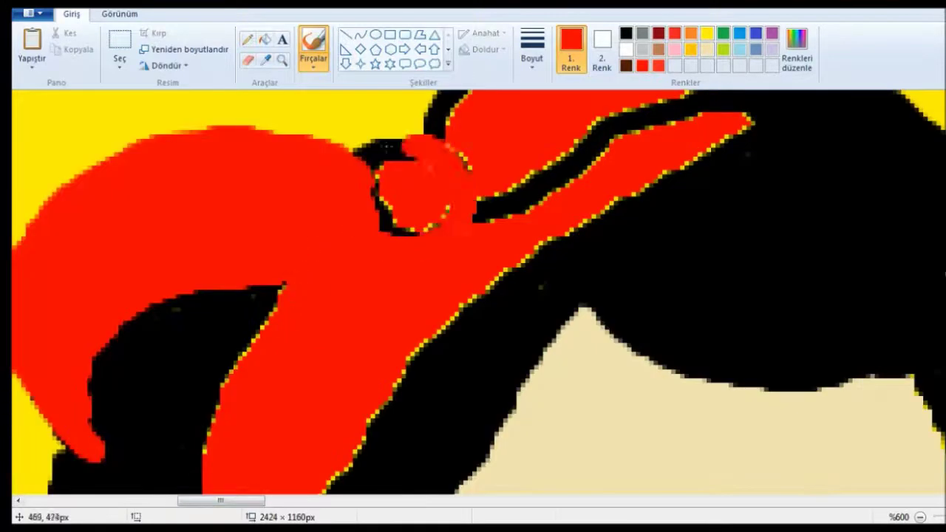
scroll(364, 403, up, 3)
mouse_move(473, 395)
mouse_down()
mouse_move(613, 362)
mouse_move(540, 170)
mouse_move(436, 348)
mouse_up()
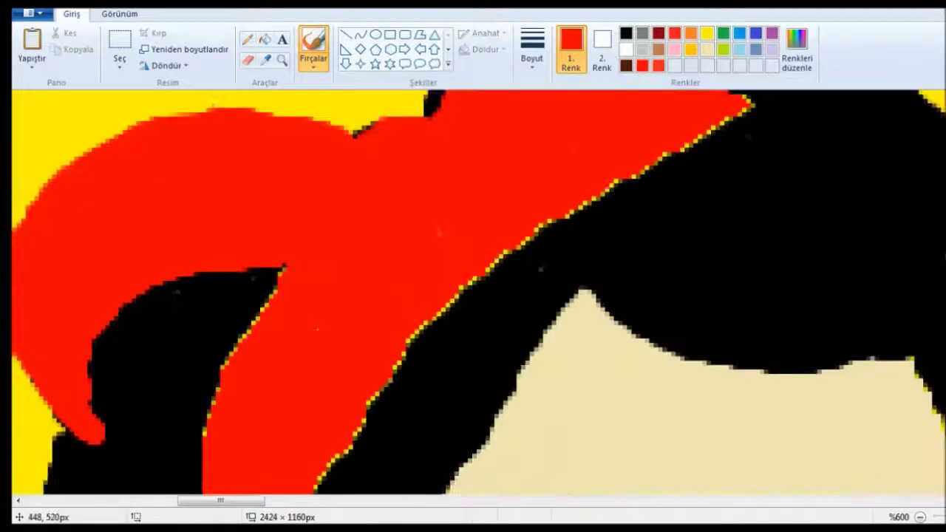
scroll(313, 254, down, 3)
scroll(312, 255, up, 3)
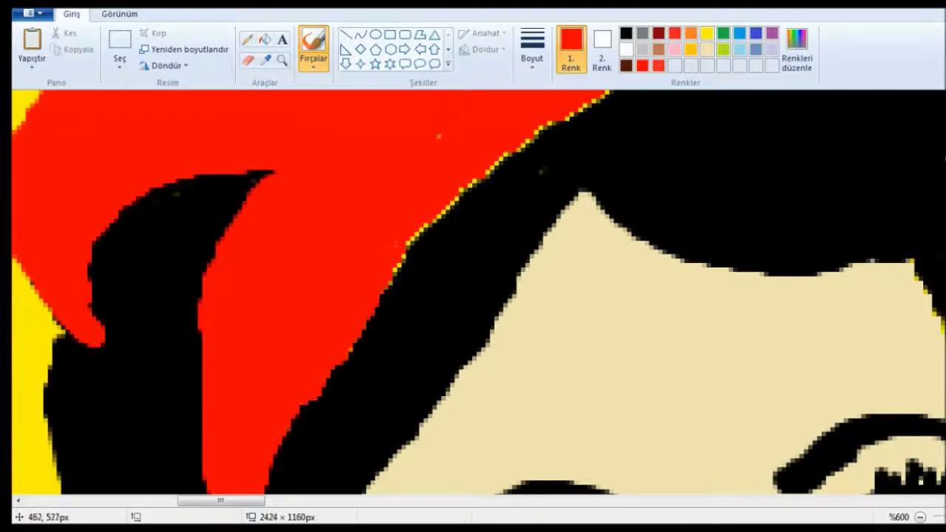
scroll(379, 269, up, 6)
drag(539, 333, 761, 178)
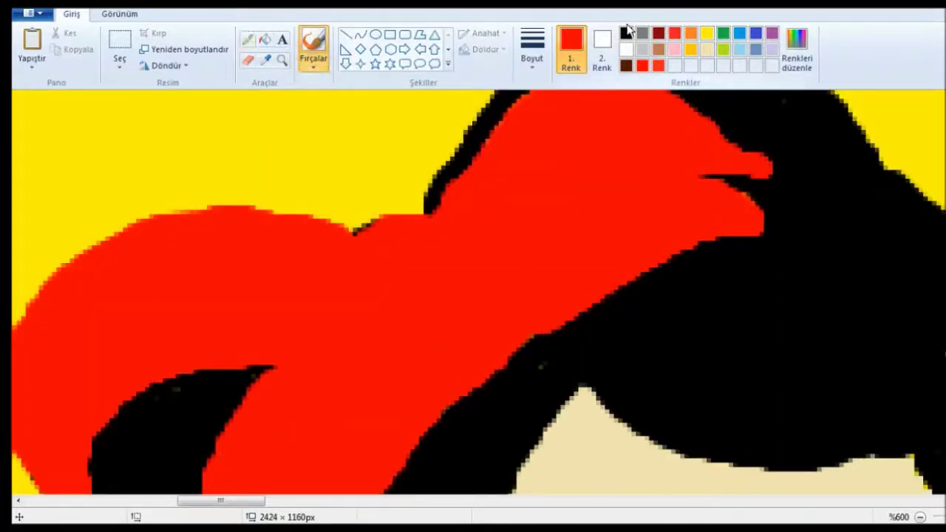
Step: Outline the knot and the folds between the bow loops and the headband with a thinner black brush
click(532, 51)
click(565, 119)
mouse_move(262, 369)
mouse_down()
mouse_move(496, 249)
mouse_move(737, 157)
mouse_up()
scroll(737, 156, down, 3)
scroll(737, 156, down, 3)
scroll(737, 157, up, 2)
Step: Thicken the black fold between the right bow loop and the headband, and smooth the headband's edges in black
click(532, 52)
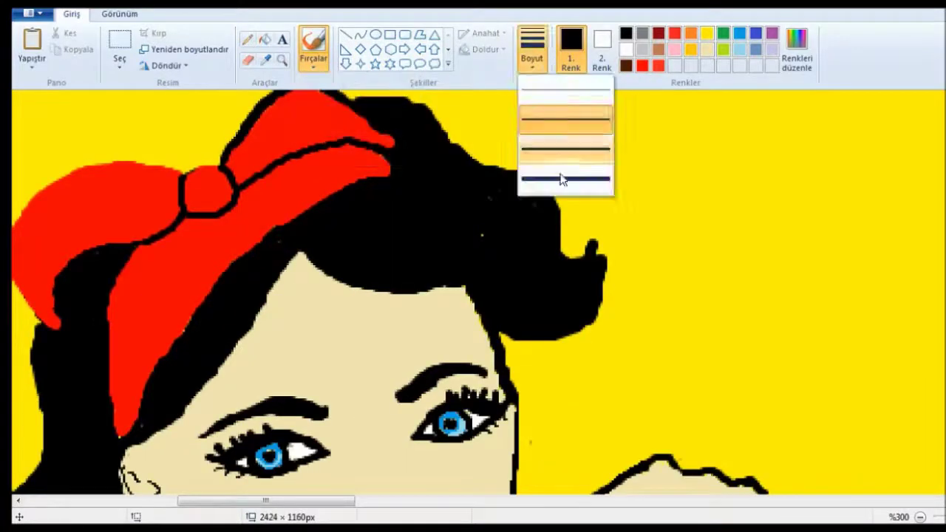
click(566, 69)
scroll(48, 351, up, 3)
scroll(121, 281, down, 3)
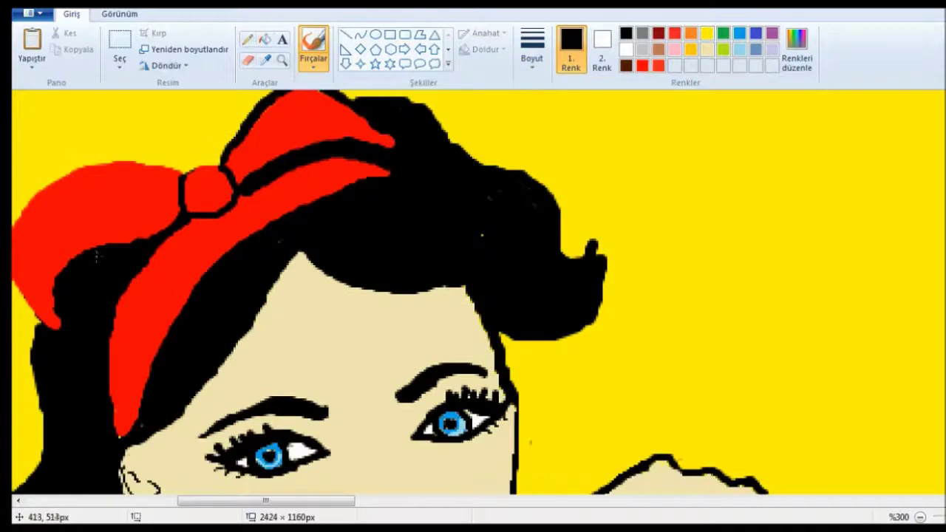
Step: Outline the bow's left loop with a thin black brush line
scroll(869, 95, left, 6)
scroll(518, 222, up, 1)
click(532, 52)
click(565, 96)
mouse_move(244, 360)
mouse_down()
mouse_move(209, 281)
mouse_move(222, 244)
mouse_move(428, 201)
mouse_up()
drag(244, 363, 222, 319)
Step: Draw solid white oval dots without a dark outline across the bow, the knot and the headband
click(626, 49)
click(375, 34)
drag(263, 222, 292, 252)
drag(334, 212, 360, 238)
drag(382, 285, 397, 303)
drag(340, 330, 365, 361)
drag(326, 388, 349, 427)
drag(495, 122, 519, 144)
drag(477, 154, 509, 184)
drag(446, 242, 467, 263)
drag(406, 263, 427, 284)
drag(414, 204, 435, 225)
drag(537, 200, 553, 217)
drag(236, 265, 262, 290)
drag(304, 248, 340, 273)
drag(305, 215, 330, 239)
scroll(604, 232, up, 3)
ctrl+scroll(605, 232, down, 2)
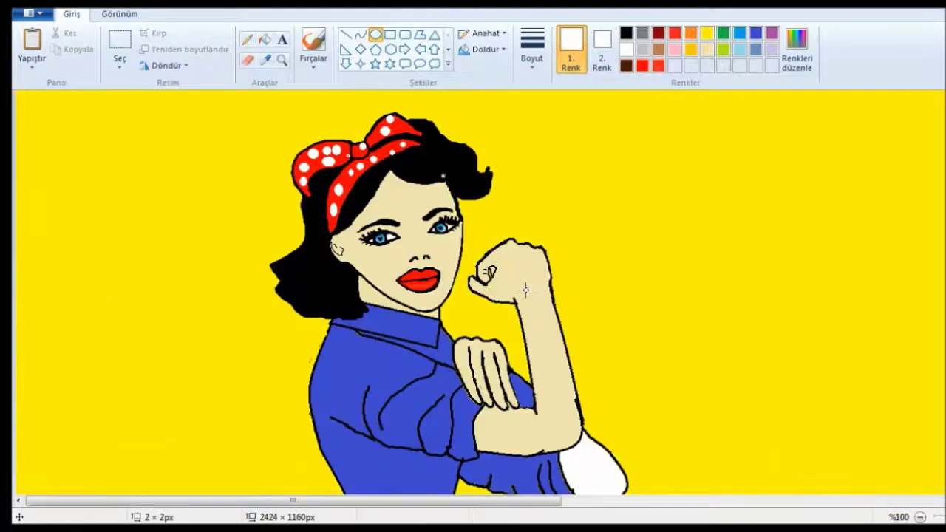
ctrl+scroll(609, 210, up, 5)
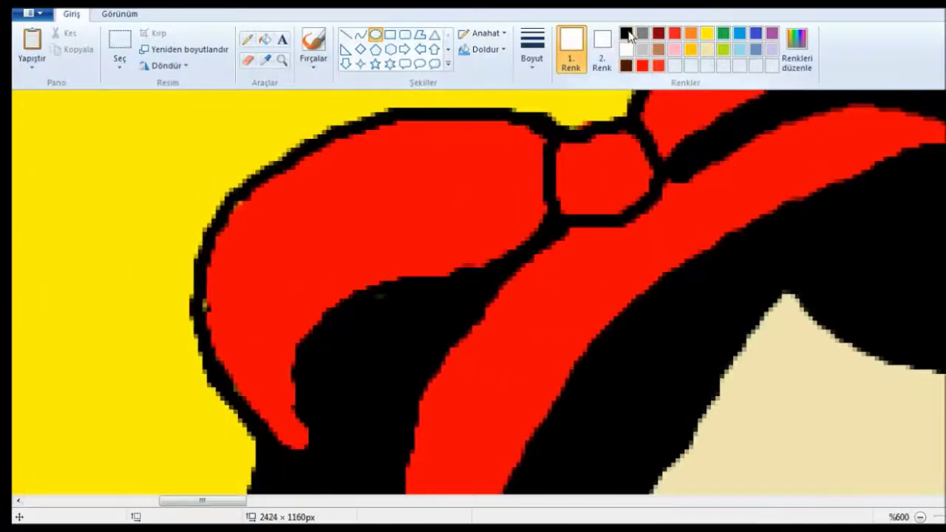
Step: Draw white ovals with the thinnest black outline on the bow's left loop and along the headband
click(626, 33)
click(532, 48)
click(543, 89)
drag(258, 212, 321, 258)
drag(402, 155, 464, 207)
drag(245, 334, 278, 380)
drag(540, 320, 581, 376)
drag(644, 226, 669, 251)
scroll(525, 342, down, 3)
drag(454, 219, 500, 274)
drag(806, 125, 856, 173)
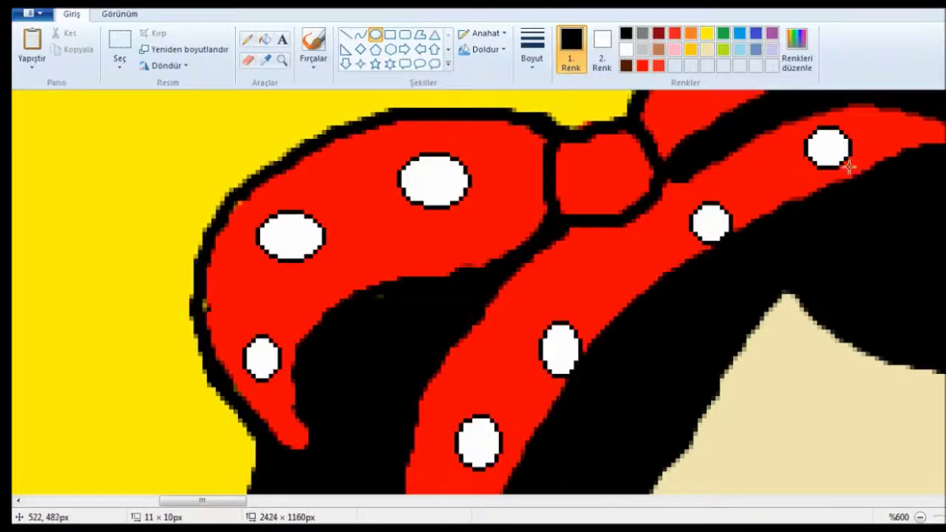
Step: Add black-outlined white ovals to the knot and right bow loop, and more between those on the left loop and headband
drag(603, 154, 645, 190)
scroll(736, 220, up, 2)
drag(739, 221, 784, 277)
drag(833, 185, 878, 238)
drag(680, 266, 724, 321)
scroll(664, 249, down, 1)
drag(444, 319, 481, 358)
drag(341, 304, 408, 362)
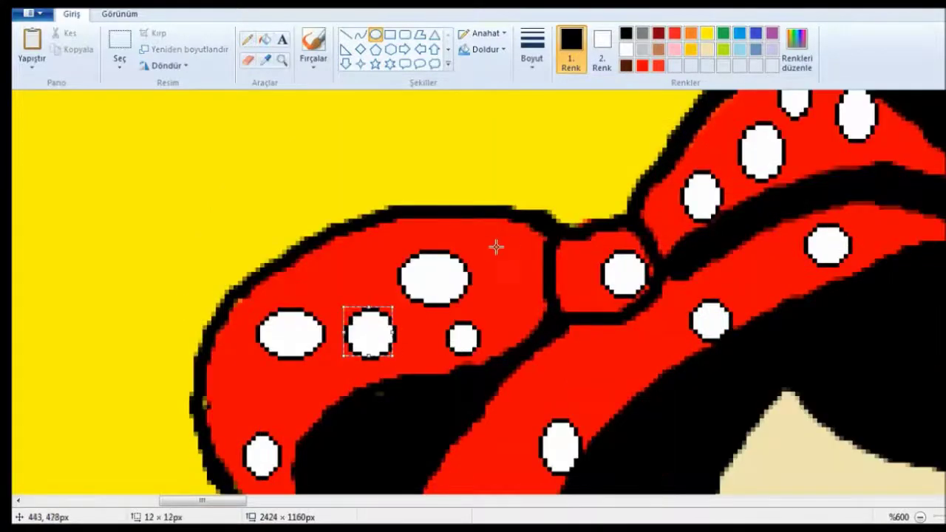
drag(490, 230, 535, 282)
scroll(510, 245, down, 2)
drag(225, 178, 273, 223)
drag(459, 249, 503, 304)
drag(569, 139, 618, 192)
ctrl+scroll(618, 192, down, 3)
ctrl+scroll(473, 295, down, 3)
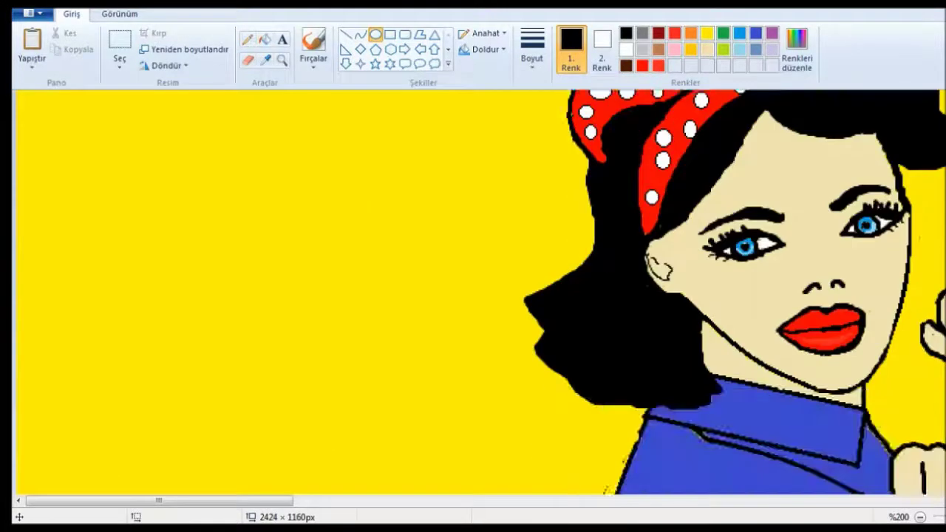
Step: Brush a grey strand line across the fringe and another along its lower edge
ctrl+scroll(473, 296, up, 3)
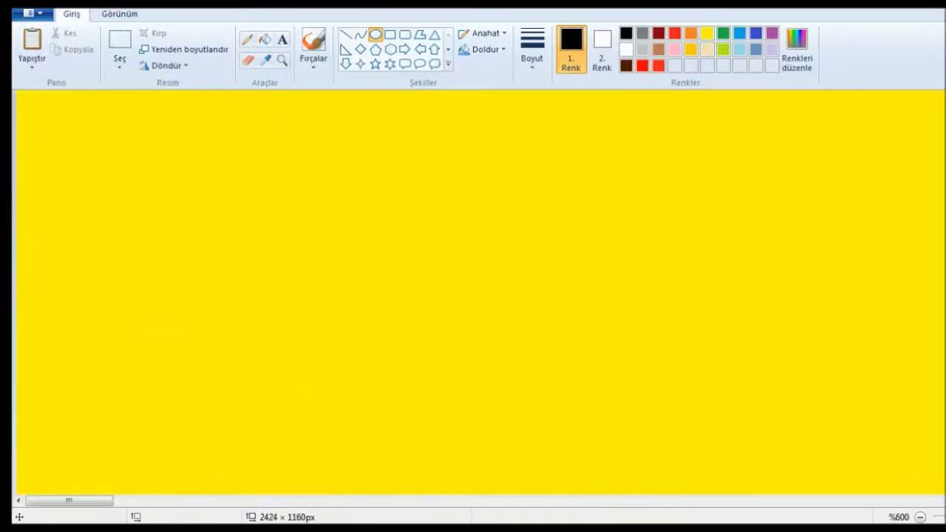
scroll(473, 296, up, 3)
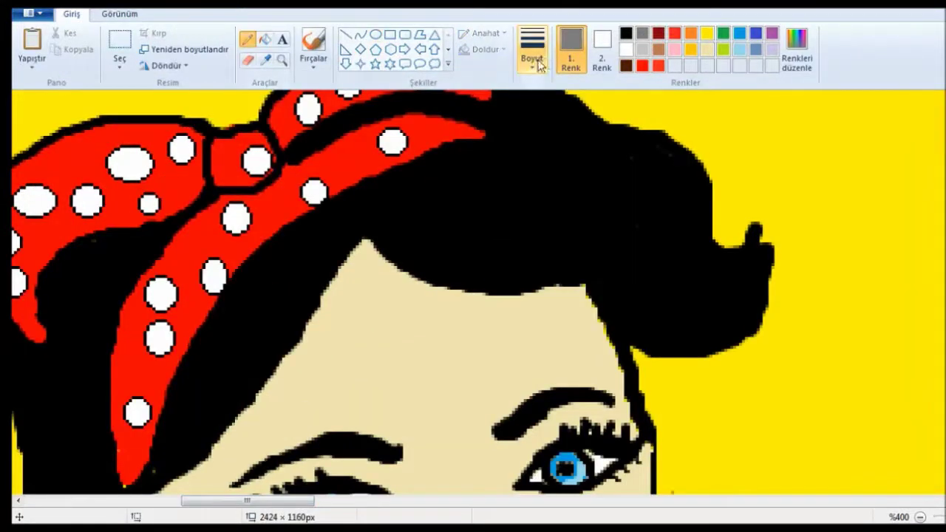
click(313, 48)
click(533, 48)
click(554, 106)
drag(408, 187, 529, 251)
mouse_move(370, 235)
mouse_down()
mouse_move(571, 250)
mouse_move(584, 284)
mouse_up()
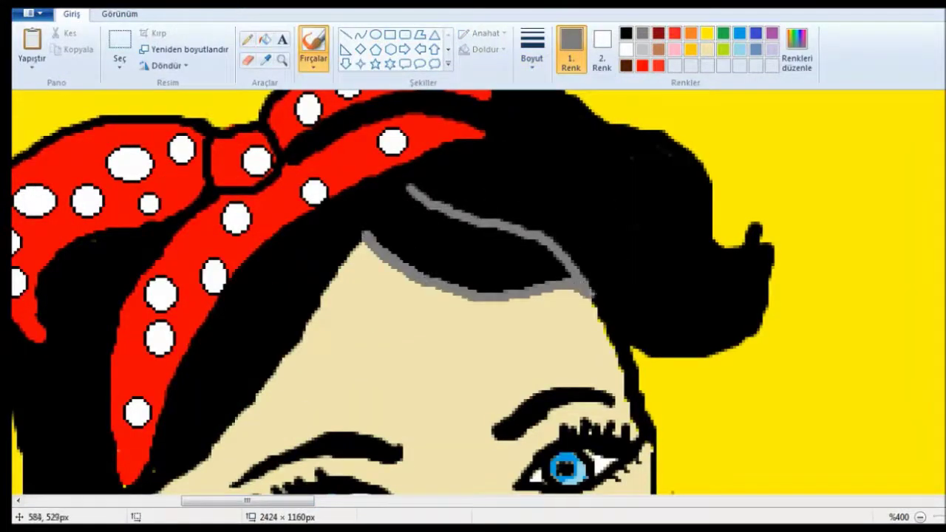
Step: Draw grey strand lines through the outer curl and along the top of the hair behind the bow
drag(473, 162, 768, 229)
drag(553, 126, 754, 229)
mouse_move(591, 303)
mouse_down()
mouse_move(655, 348)
mouse_move(755, 220)
mouse_up()
scroll(551, 236, up, 3)
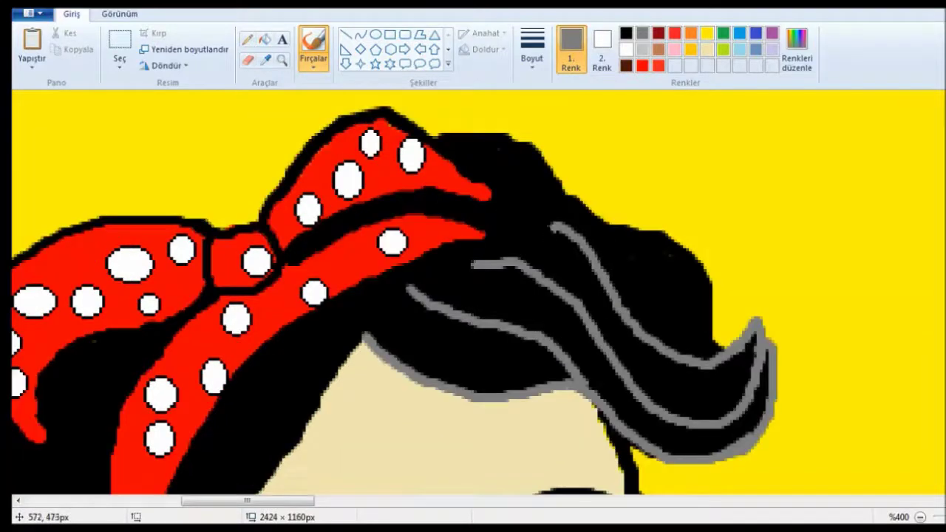
drag(721, 347, 606, 225)
drag(686, 279, 477, 203)
drag(444, 137, 627, 229)
scroll(227, 504, down, 3)
Step: Draw grey lines along the hairline beside the forehead and through the hair below the headband
drag(227, 504, 206, 504)
scroll(473, 295, down, 2)
drag(374, 374, 521, 169)
drag(458, 193, 311, 418)
Step: Draw grey strand lines fanning down the lower back hair from the ear to the tips
scroll(473, 295, down, 10)
mouse_move(396, 211)
mouse_down()
mouse_move(439, 358)
mouse_move(281, 395)
mouse_up()
drag(329, 203, 370, 388)
drag(289, 208, 275, 391)
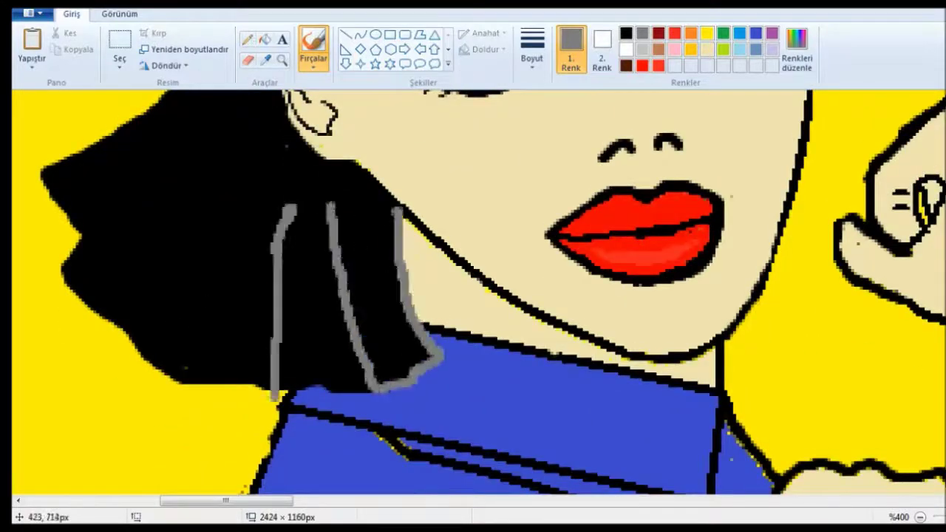
drag(255, 194, 200, 385)
drag(218, 195, 137, 347)
drag(118, 221, 59, 273)
Step: Outline the back hair's outer edge in grey and extend the strand lines up towards the ear
scroll(171, 166, up, 5)
drag(181, 265, 43, 382)
scroll(185, 360, up, 3)
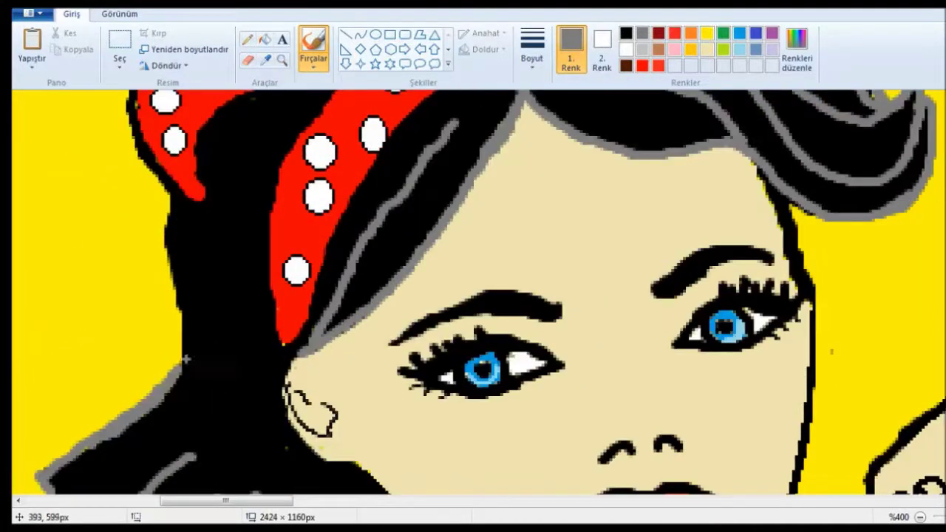
scroll(473, 296, down, 5)
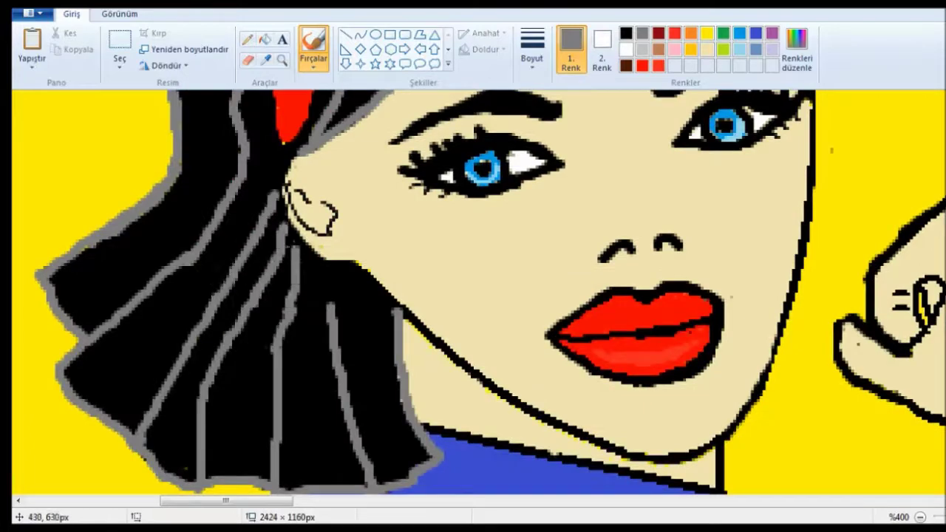
Step: Add grey strands to the hair below the bow and extra ones between the back hair's existing strands
scroll(473, 296, up, 5)
scroll(473, 296, down, 2)
scroll(473, 295, up, 2)
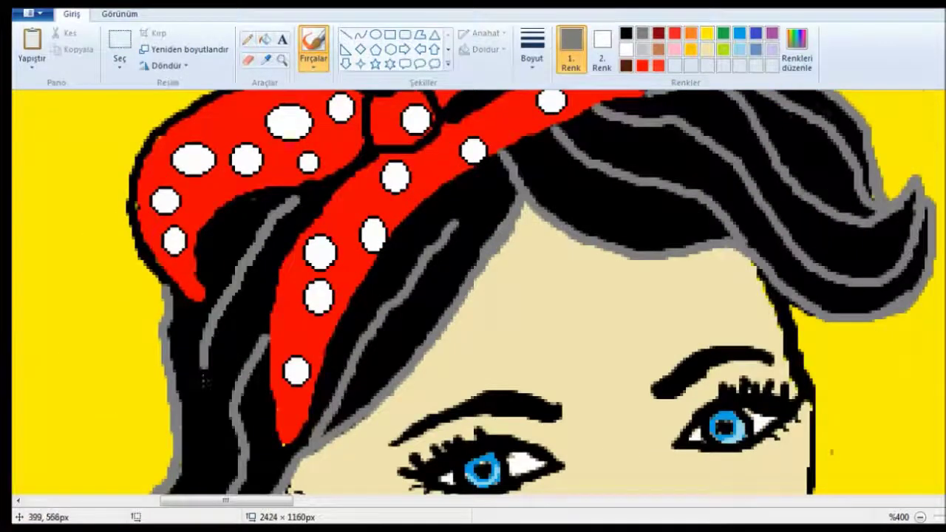
scroll(473, 295, down, 4)
scroll(217, 426, down, 2)
drag(273, 166, 85, 406)
mouse_move(292, 244)
mouse_down()
mouse_move(225, 473)
mouse_move(373, 481)
mouse_up()
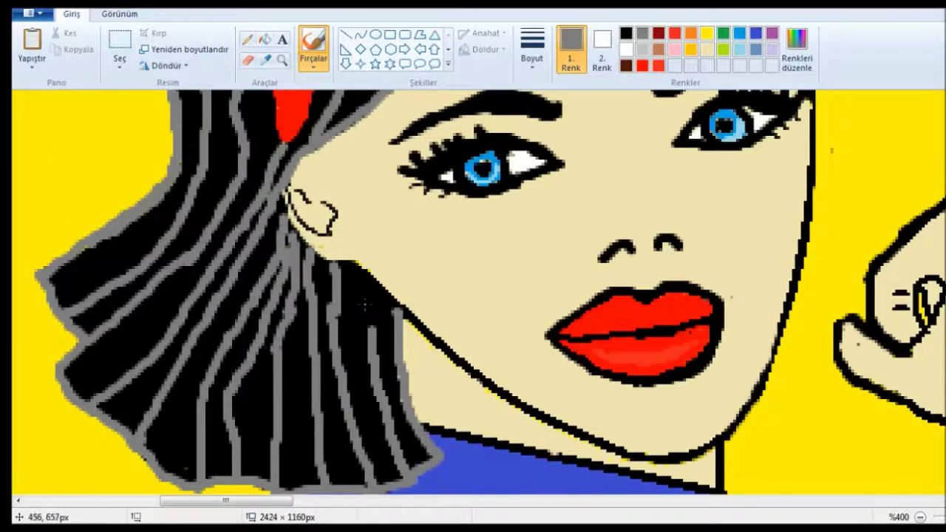
scroll(637, 310, up, 10)
scroll(637, 311, down, 3)
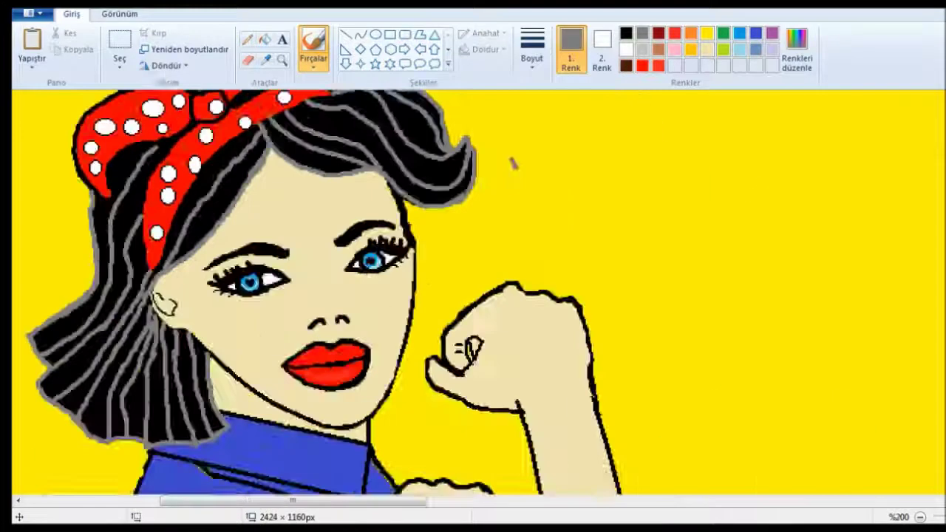
scroll(608, 310, down, 1)
scroll(458, 348, up, 5)
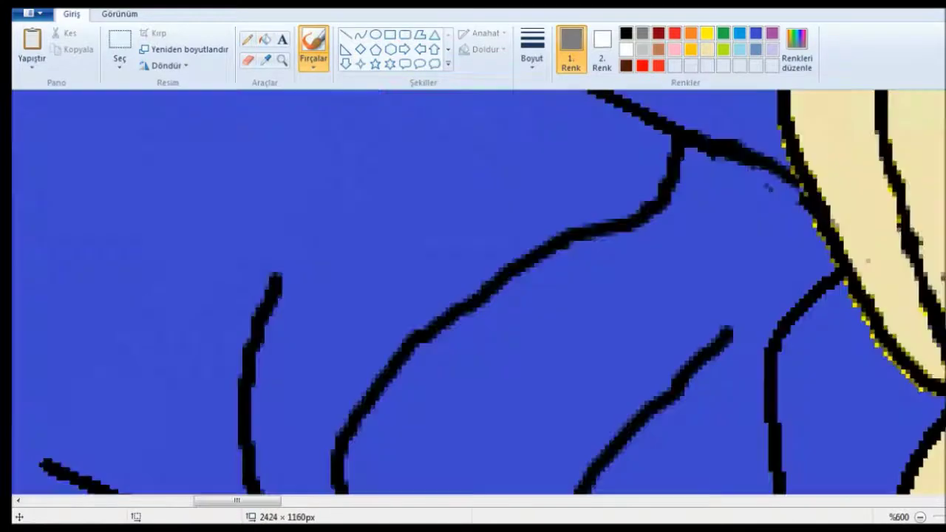
Step: Paint red fingernails on the four fingertips of the hand resting on the raised arm
click(674, 33)
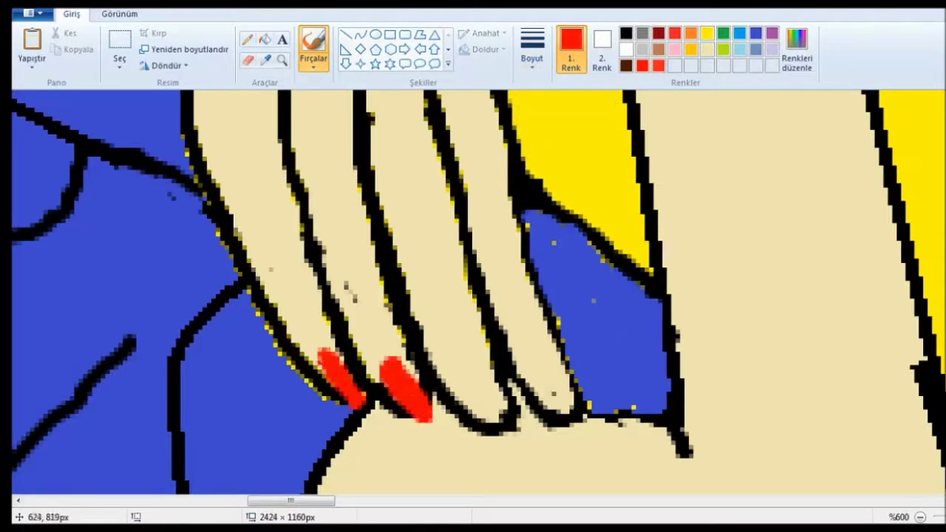
drag(461, 376, 503, 427)
drag(533, 372, 571, 423)
scroll(562, 414, down, 5)
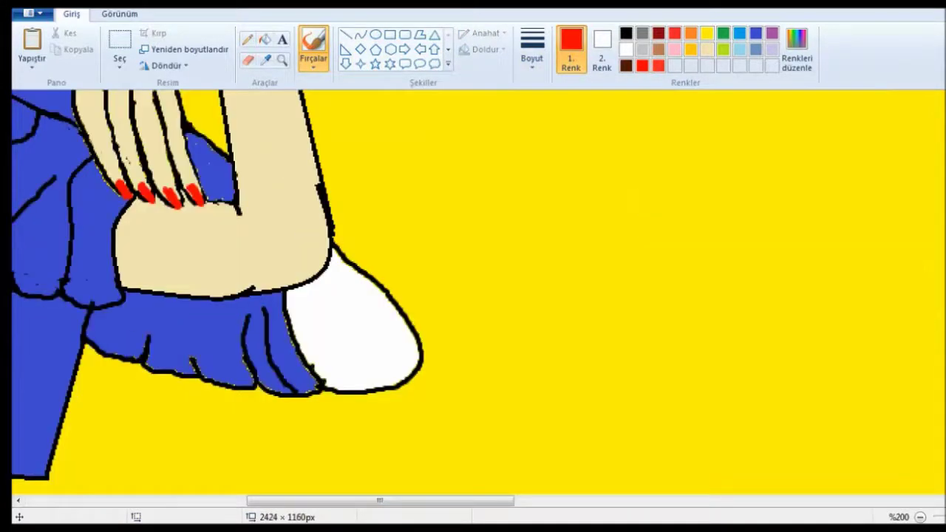
Step: Fill the grey strand lines and grey outline of the hair with black
scroll(473, 296, up, 5)
scroll(473, 222, up, 1)
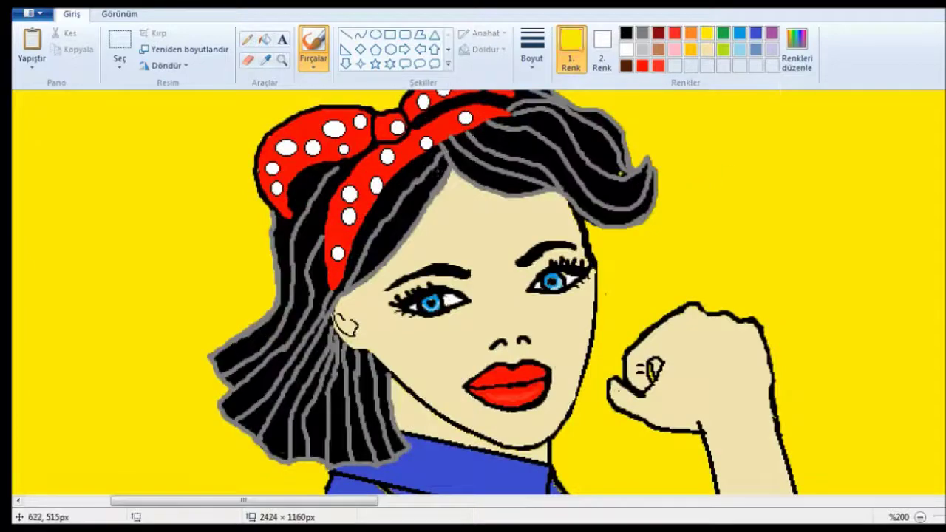
click(521, 172)
scroll(754, 431, down, 1)
scroll(608, 499, up, 2)
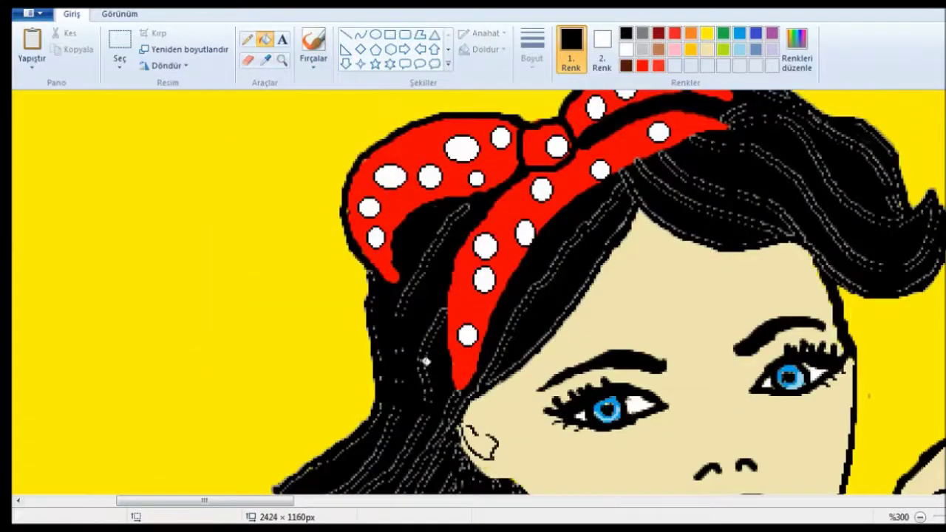
Step: Brush black over the leftover grey specks in the front hair, around the headband and along the hairline
click(313, 52)
drag(836, 237, 781, 212)
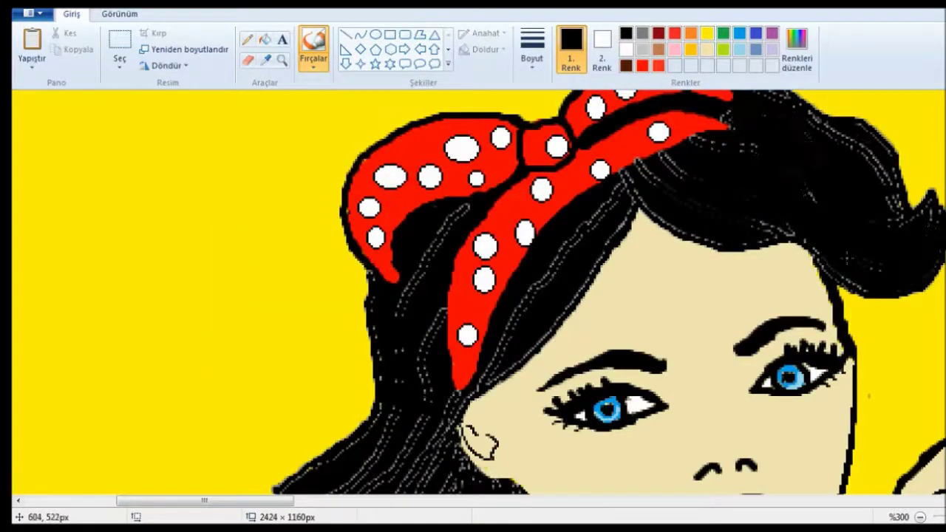
scroll(473, 296, up, 3)
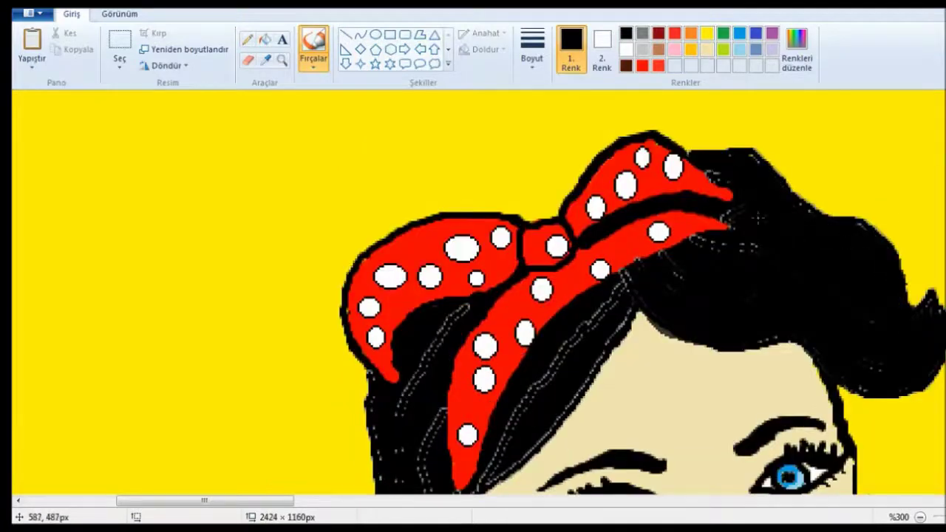
scroll(706, 253, down, 3)
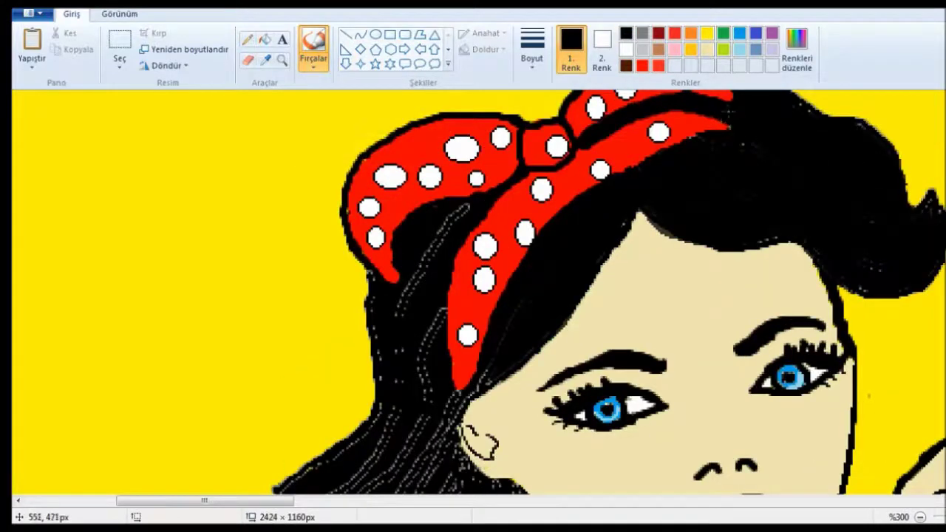
Step: Paint black over the remaining grey specks in the back hair, from the bow down to the tips
scroll(473, 296, down, 6)
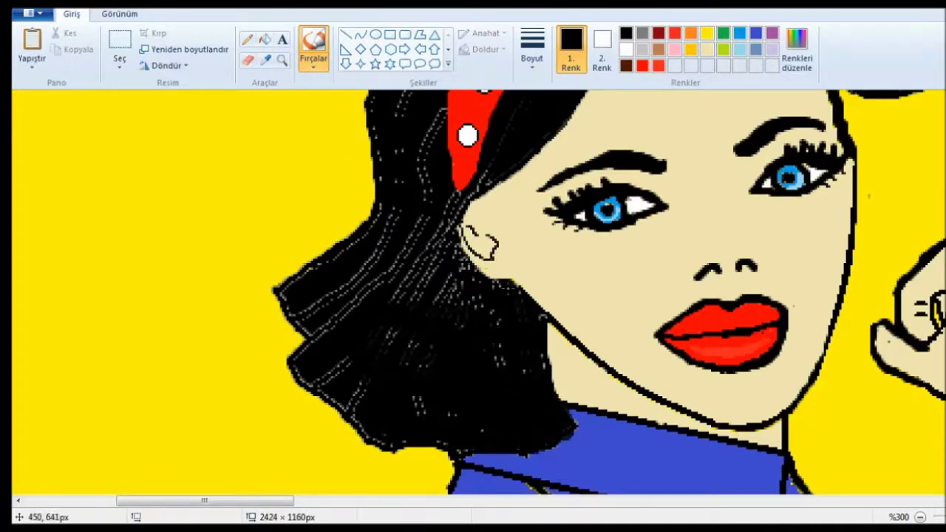
scroll(458, 427, up, 3)
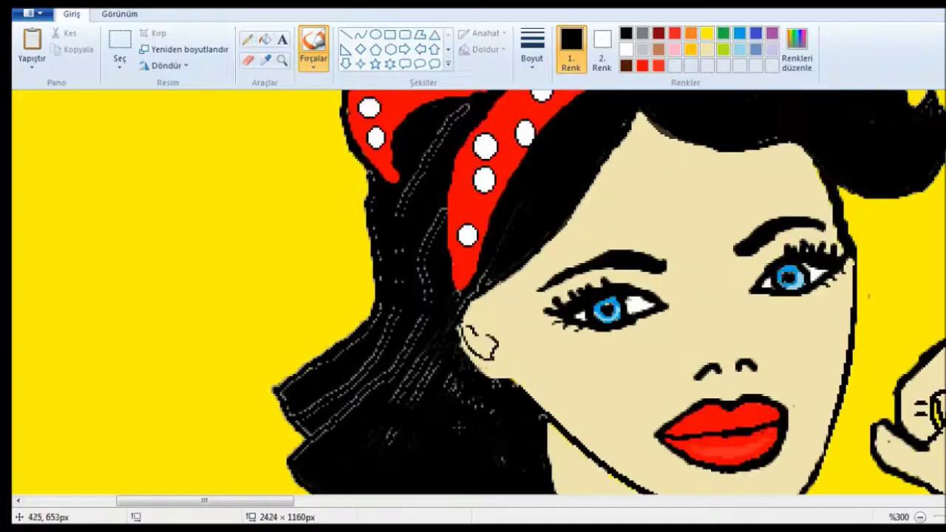
click(313, 48)
click(325, 97)
click(532, 48)
click(566, 147)
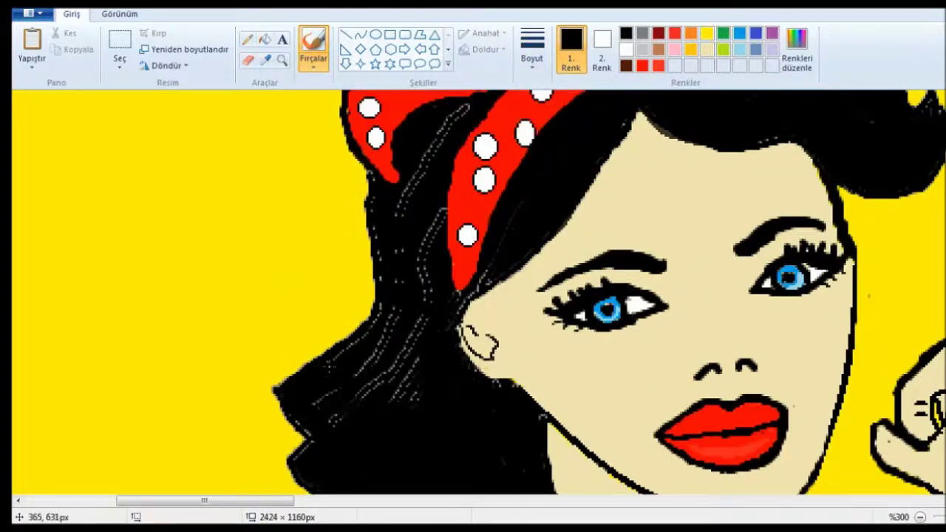
scroll(417, 319, up, 3)
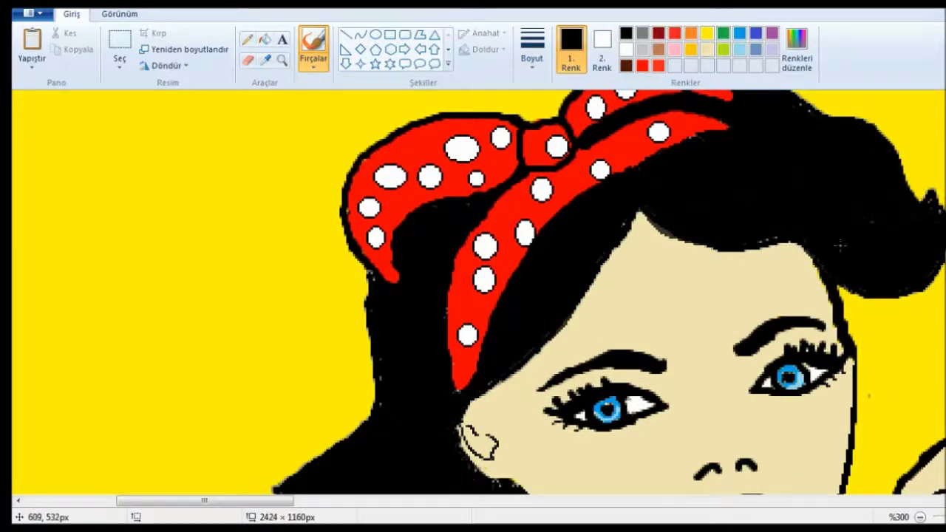
Step: Extend the front curl downwards with a rounded black outline beside the temple and fill it black
scroll(479, 292, down, 2)
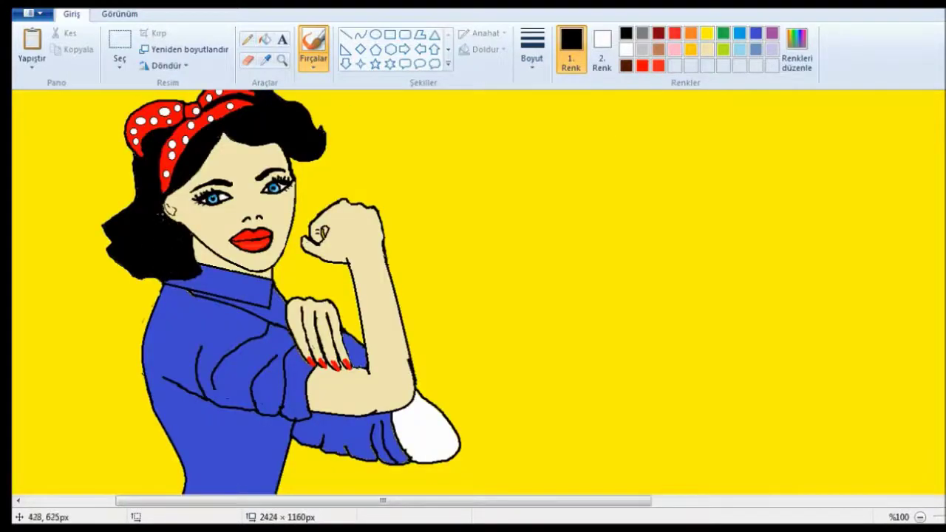
scroll(473, 292, up, 3)
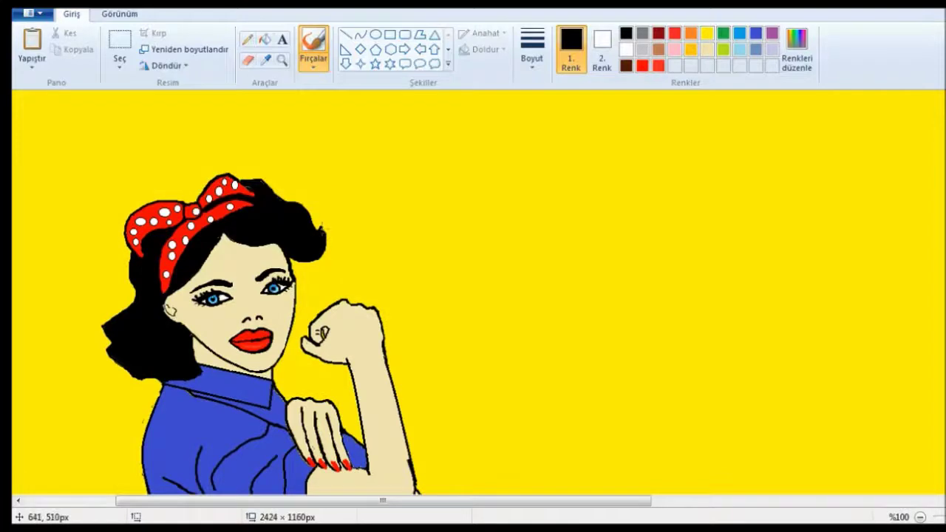
scroll(473, 292, down, 3)
scroll(633, 296, up, 2)
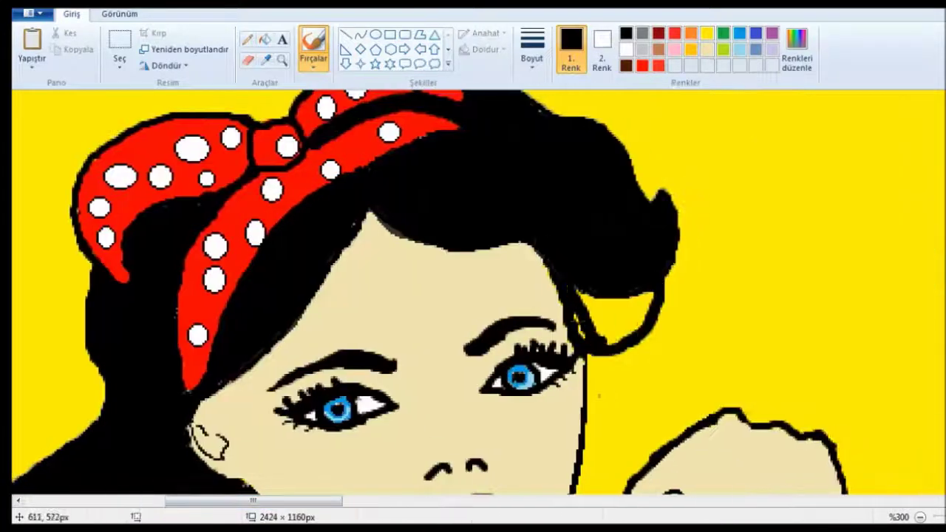
scroll(643, 298, down, 2)
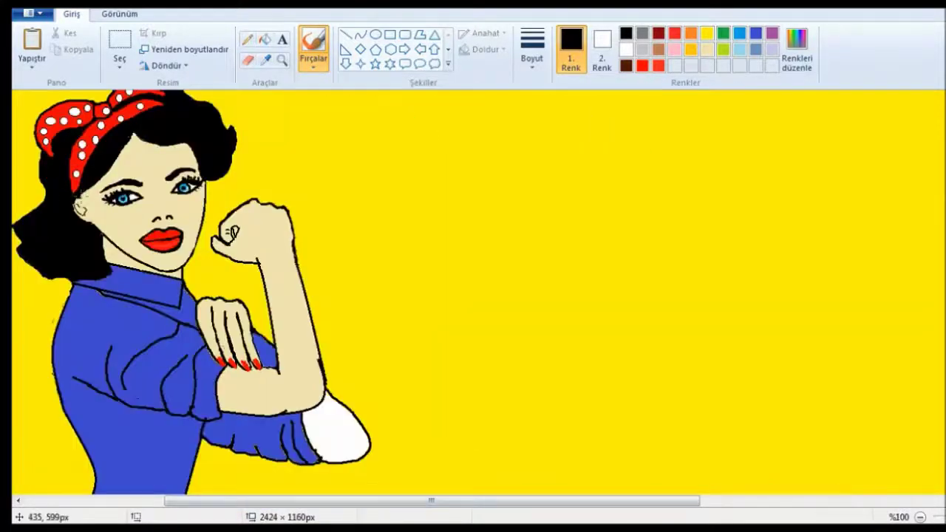
Step: Fill the white area behind the raised arm's elbow with the beige skin colour
scroll(503, 502, left, 5)
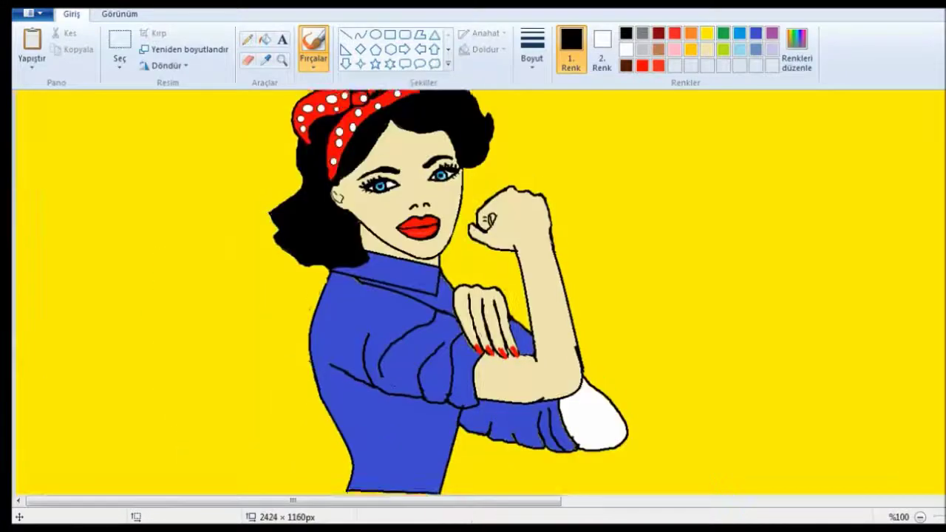
scroll(623, 313, up, 1)
scroll(623, 313, left, 2)
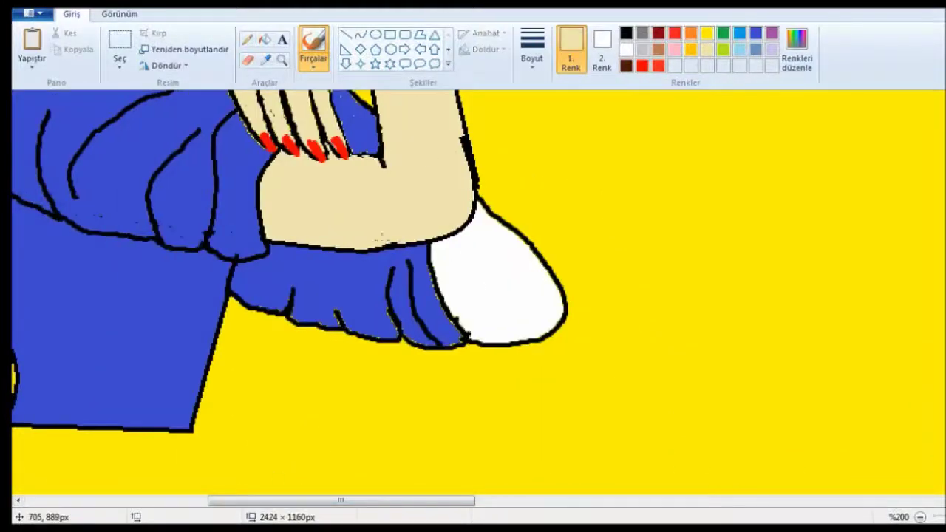
key(k)
click(496, 264)
scroll(496, 264, up, 5)
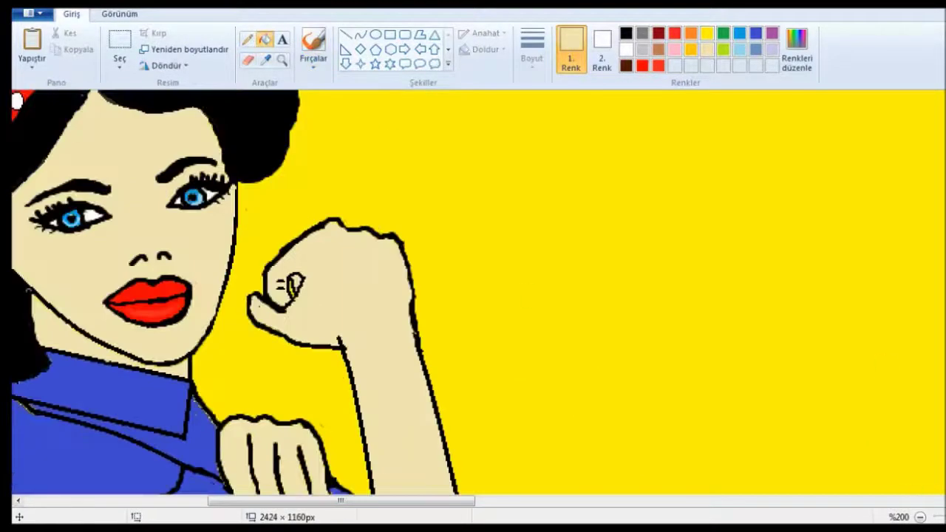
scroll(496, 263, left, 3)
ctrl+scroll(496, 264, down, 1)
scroll(473, 296, left, 3)
scroll(473, 295, up, 2)
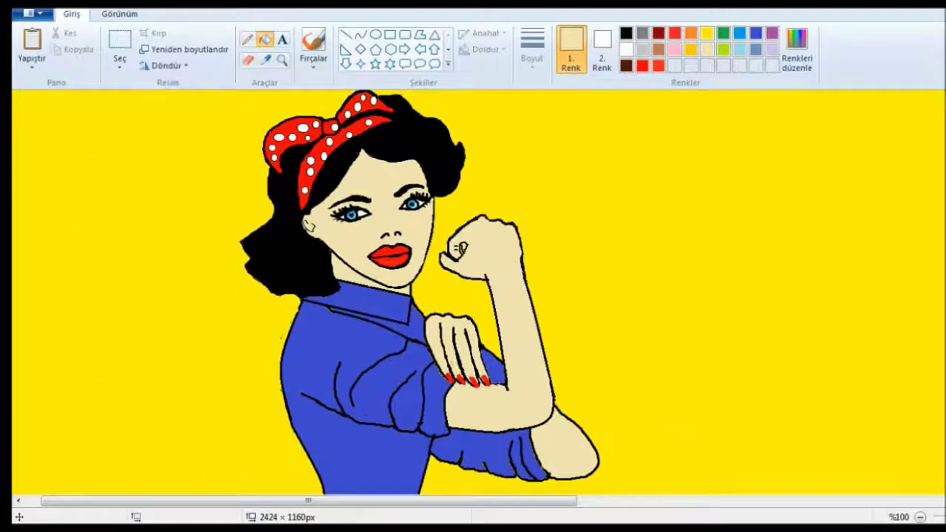